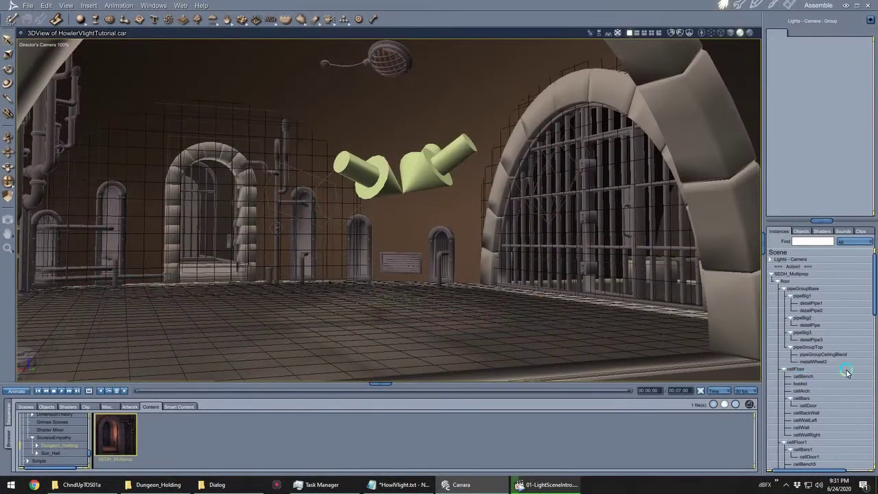
Hide the SEDH_Multiprop dungeon set and collapse its object tree
{"action": "left_click", "coordinate": [804, 273]}
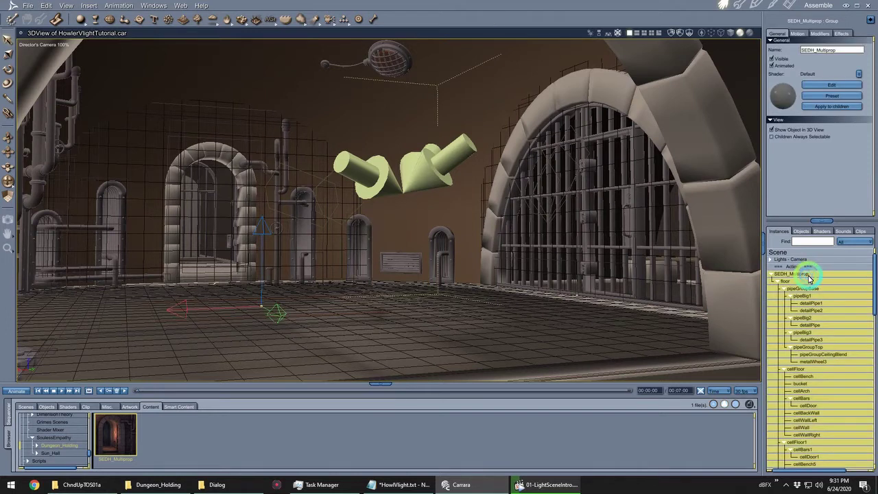
{"action": "left_click", "coordinate": [772, 59]}
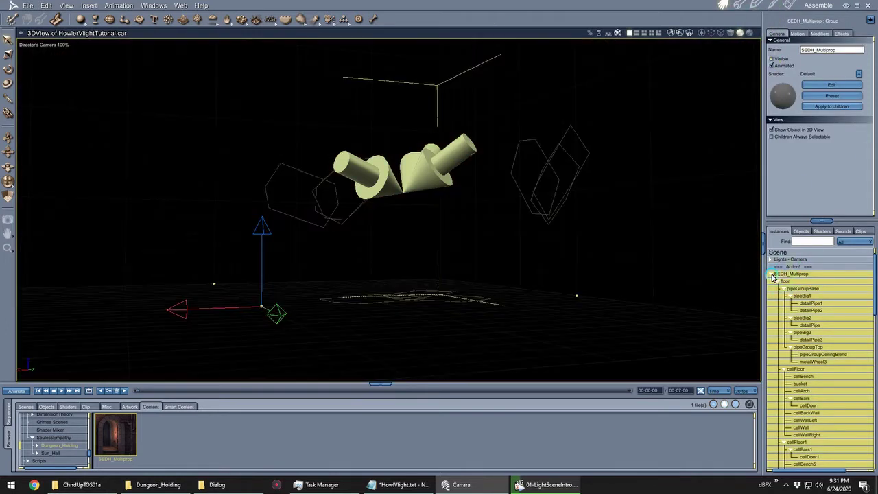
{"action": "left_click", "coordinate": [774, 275]}
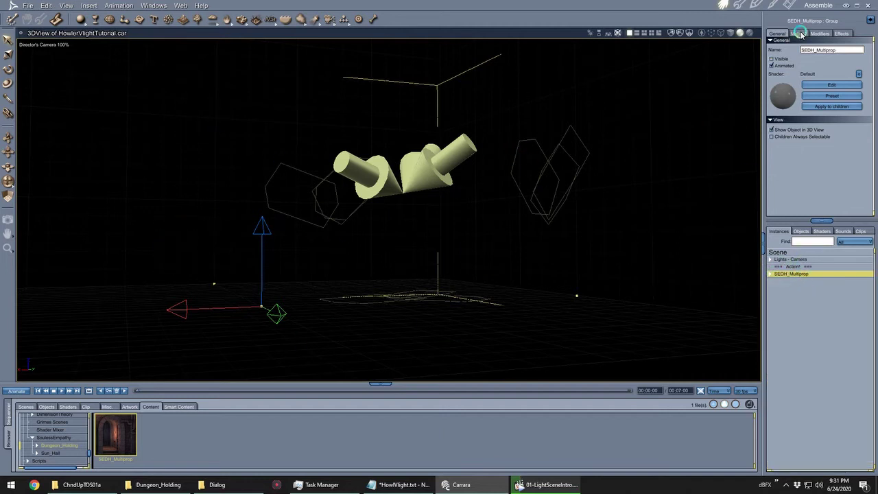
Check the Render room's Output settings, then select Scene in Assemble to view its effects
{"action": "left_click", "coordinate": [787, 5]}
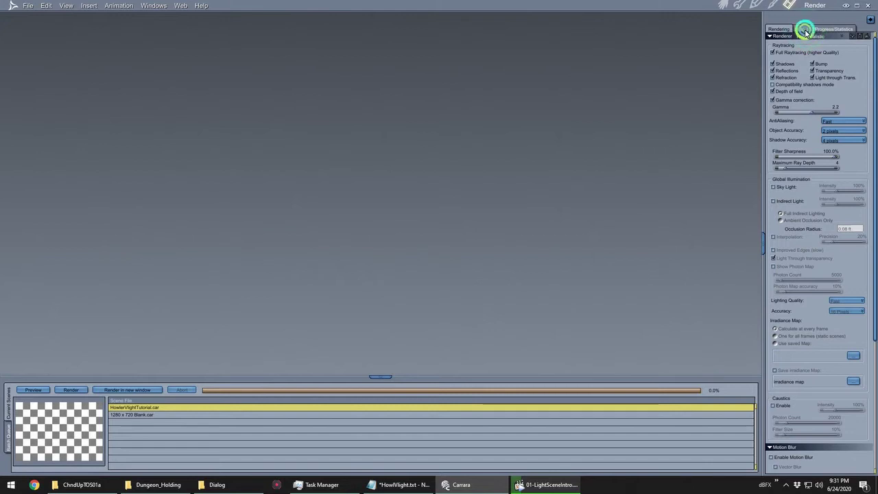
{"action": "left_click", "coordinate": [804, 31]}
{"action": "left_click", "coordinate": [782, 33]}
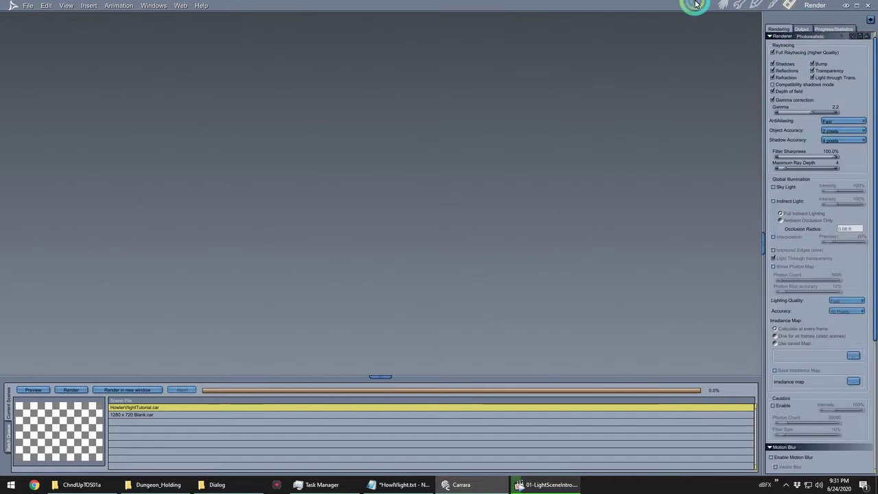
{"action": "left_click", "coordinate": [727, 5]}
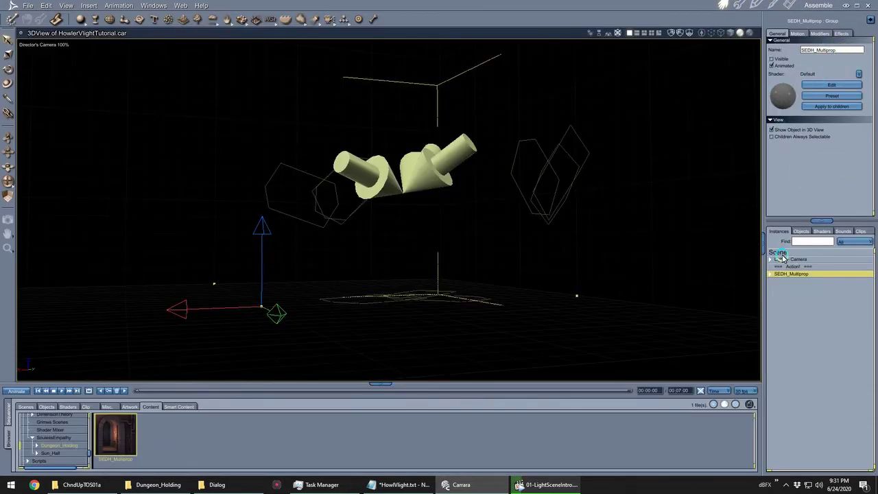
{"action": "left_click", "coordinate": [781, 253]}
Make the SEDH_Multiprop dungeon set visible again
{"action": "left_click", "coordinate": [749, 32]}
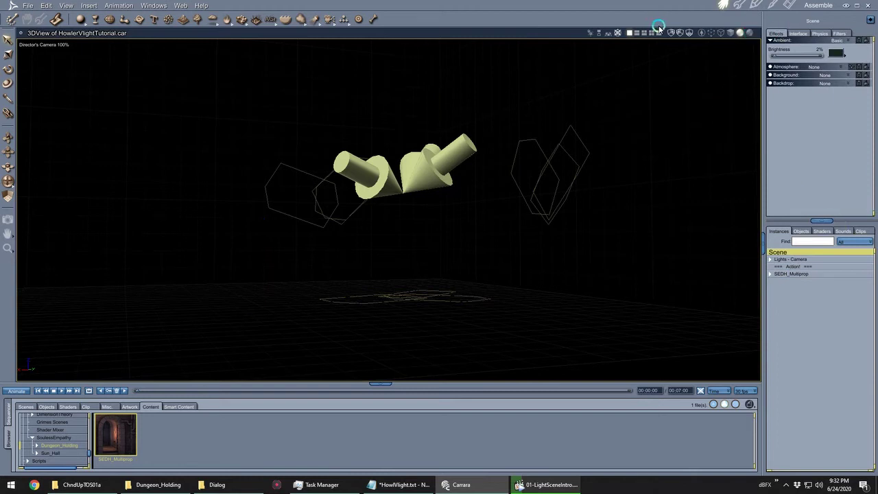
{"action": "left_click", "coordinate": [794, 260]}
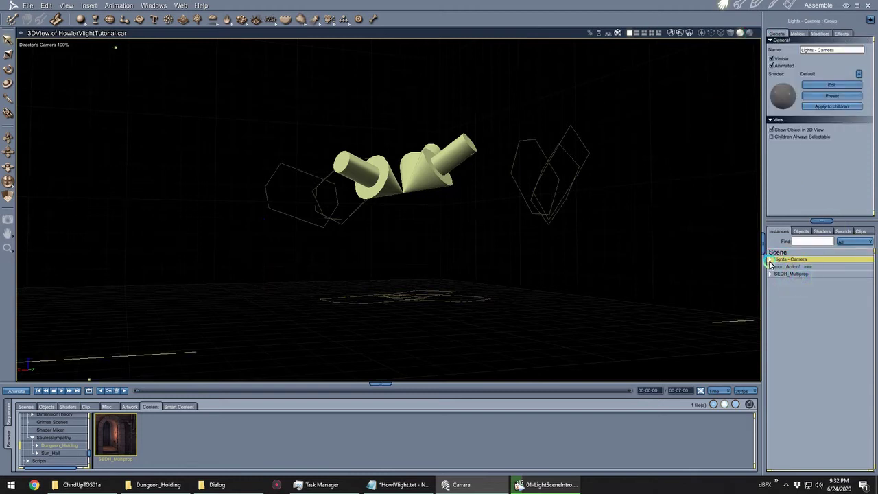
{"action": "left_click", "coordinate": [777, 274]}
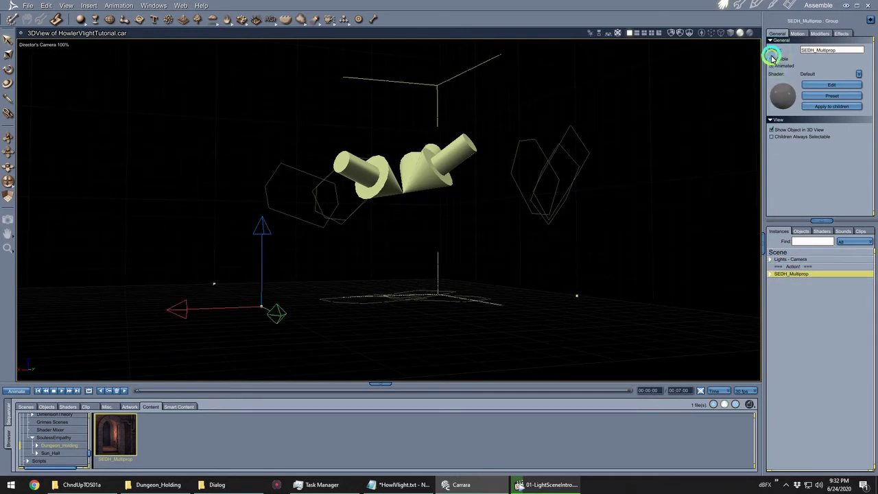
{"action": "left_click", "coordinate": [750, 33]}
Delete the Key, Fill and Rim lights from the Lights - Camera group
{"action": "left_click", "coordinate": [769, 259]}
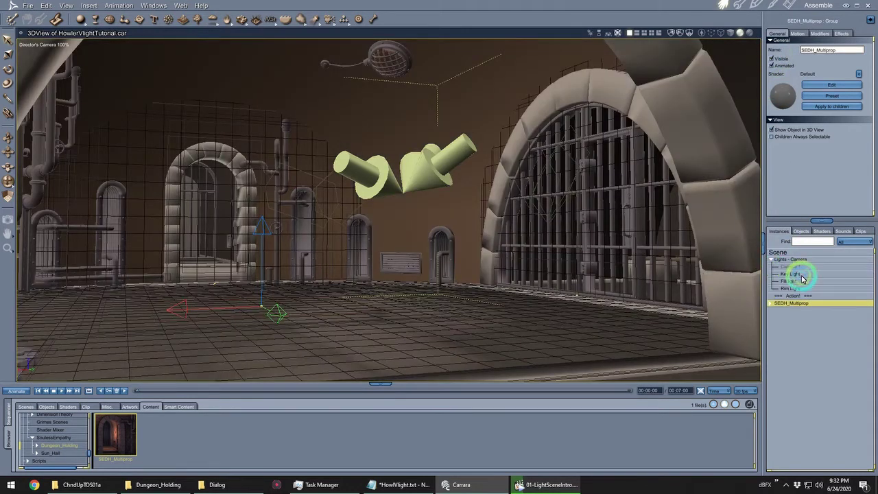
{"action": "left_click_drag", "start_coordinate": [798, 277], "coordinate": [799, 291]}
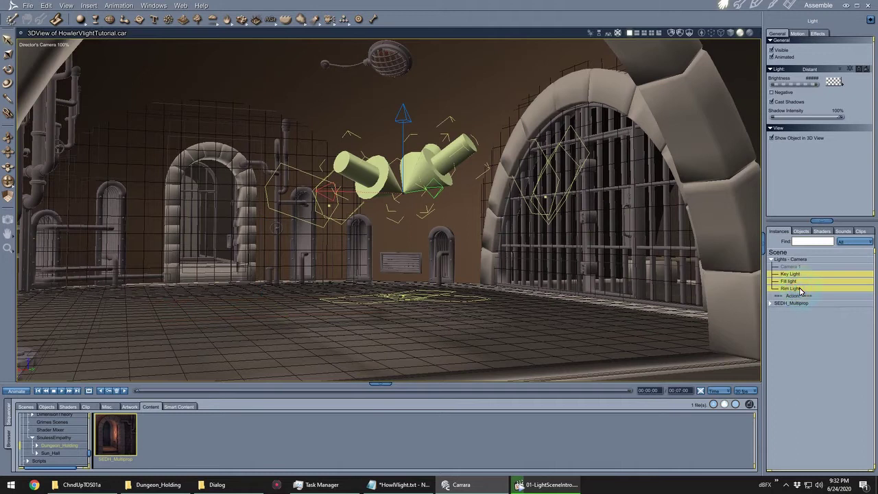
{"action": "key", "text": "Delete"}
Look through Camera 1 and reframe the dungeon
{"action": "left_click", "coordinate": [32, 46]}
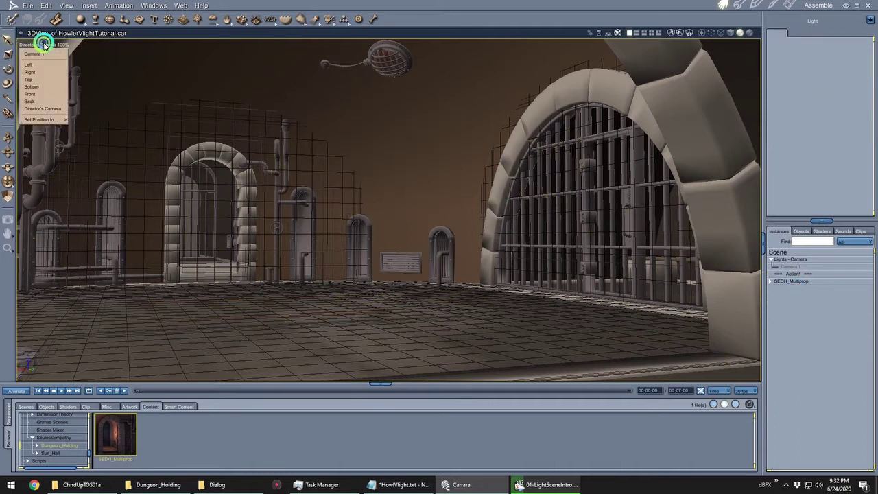
{"action": "left_click", "coordinate": [43, 49]}
{"action": "left_click", "coordinate": [366, 199]}
{"action": "mouse_move", "coordinate": [370, 211]}
{"action": "left_mouse_down"}
{"action": "mouse_move", "coordinate": [380, 204]}
{"action": "mouse_move", "coordinate": [363, 196]}
{"action": "mouse_move", "coordinate": [372, 213]}
{"action": "mouse_move", "coordinate": [374, 206]}
{"action": "left_mouse_up"}
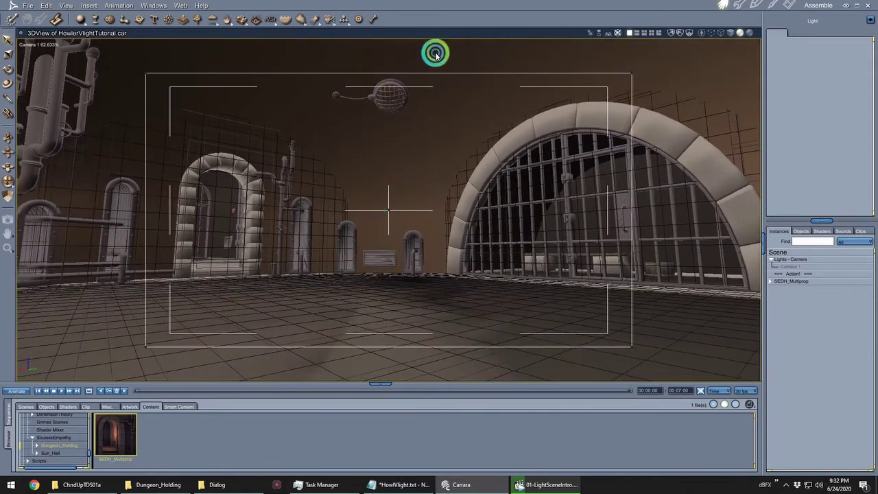
{"action": "left_click", "coordinate": [232, 202]}
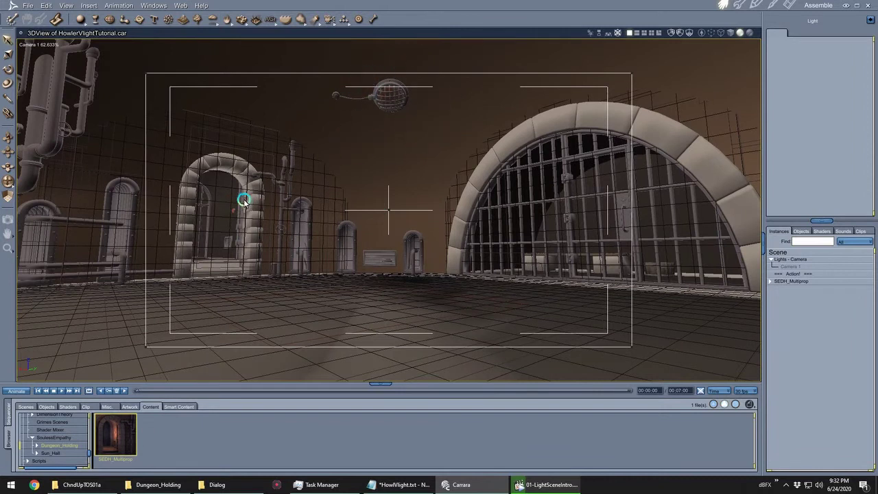
Show the scene's shaders and orbit the Director's Camera to a low outside view of the dome
{"action": "left_click", "coordinate": [822, 231]}
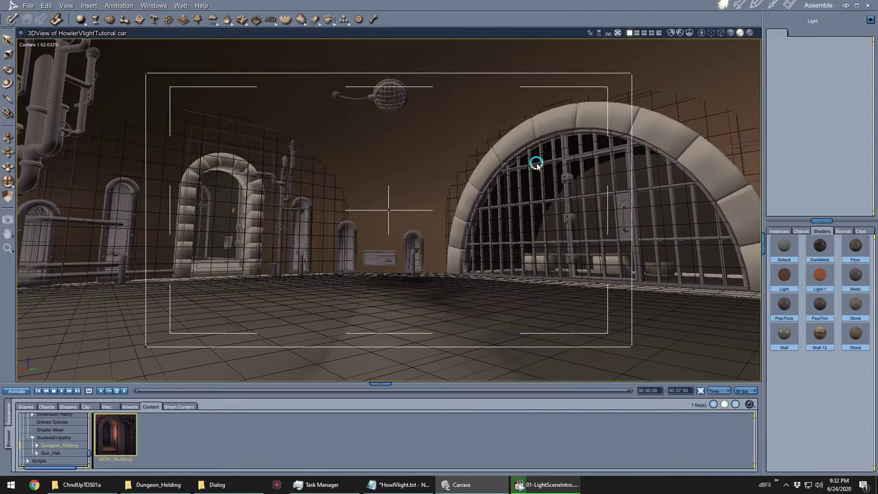
{"action": "left_click", "coordinate": [29, 46]}
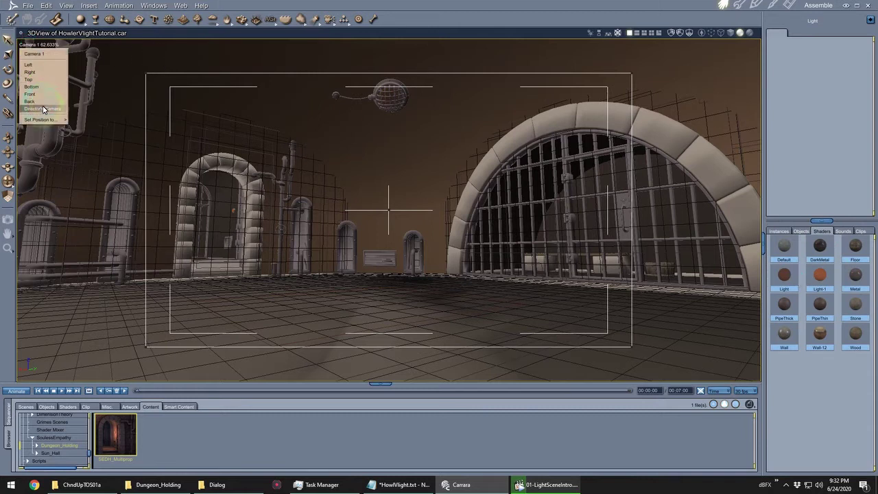
{"action": "left_click", "coordinate": [41, 107]}
{"action": "scroll", "coordinate": [335, 186], "scroll_direction": "down", "scroll_amount": 10}
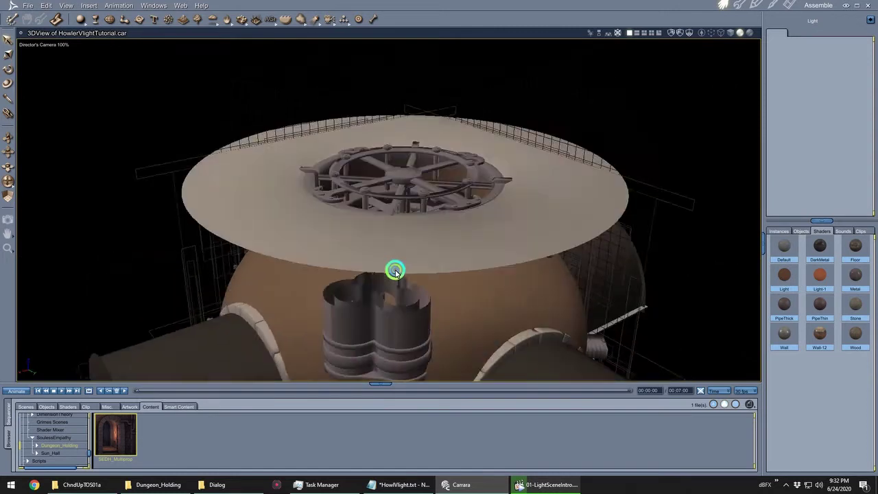
{"action": "middle_click_drag", "start_coordinate": [395, 271], "coordinate": [390, 249]}
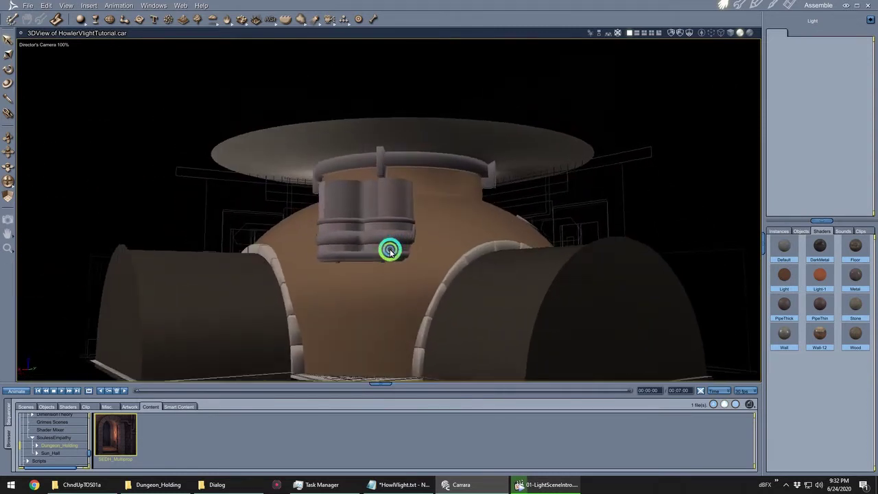
{"action": "left_click", "coordinate": [156, 486]}
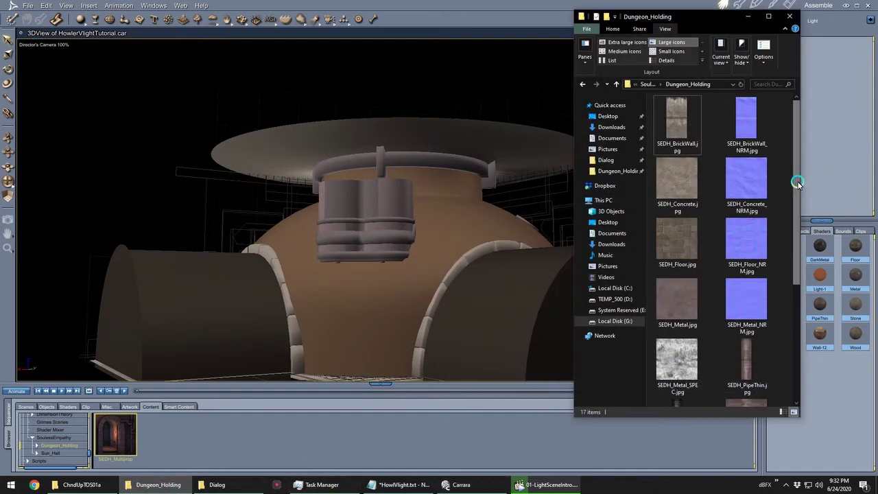
{"action": "mouse_move", "coordinate": [796, 180]}
{"action": "left_mouse_down"}
{"action": "mouse_move", "coordinate": [788, 256]}
{"action": "mouse_move", "coordinate": [796, 297]}
{"action": "mouse_move", "coordinate": [807, 186]}
{"action": "left_mouse_up"}
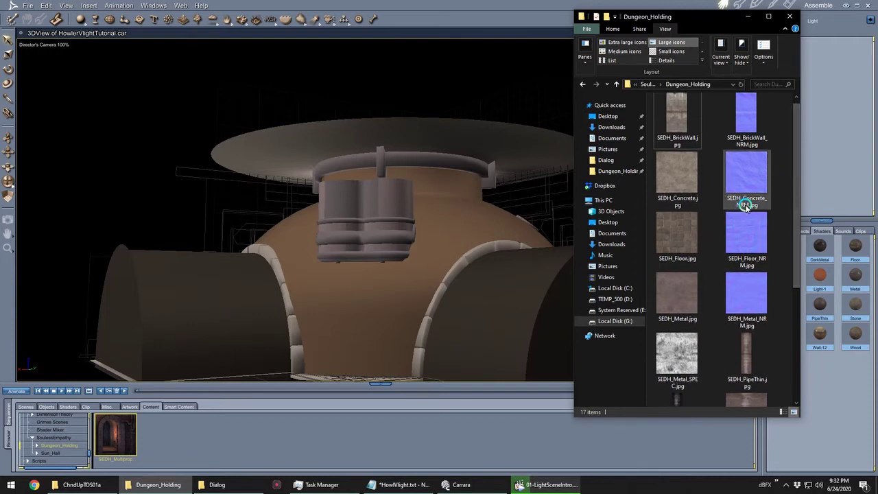
{"action": "left_click", "coordinate": [753, 18]}
Set the Director's Camera position to Camera 1
{"action": "left_click", "coordinate": [35, 43]}
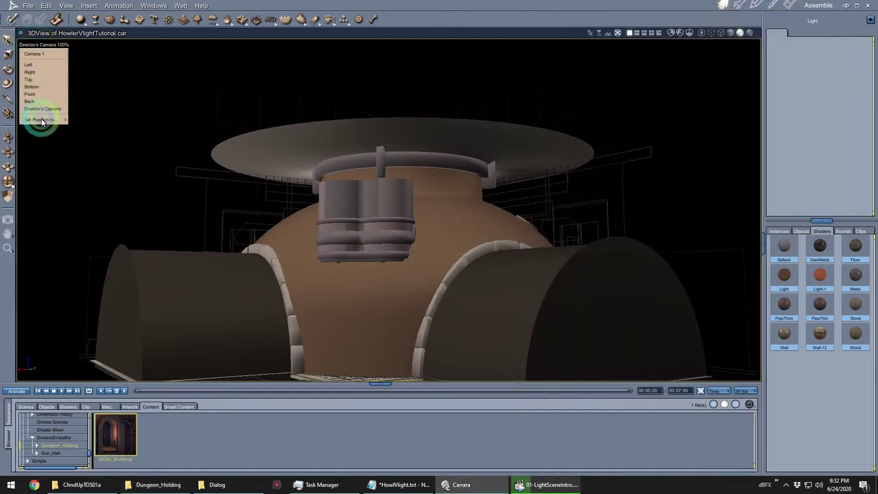
{"action": "mouse_move", "coordinate": [42, 121]}
{"action": "left_click", "coordinate": [91, 178]}
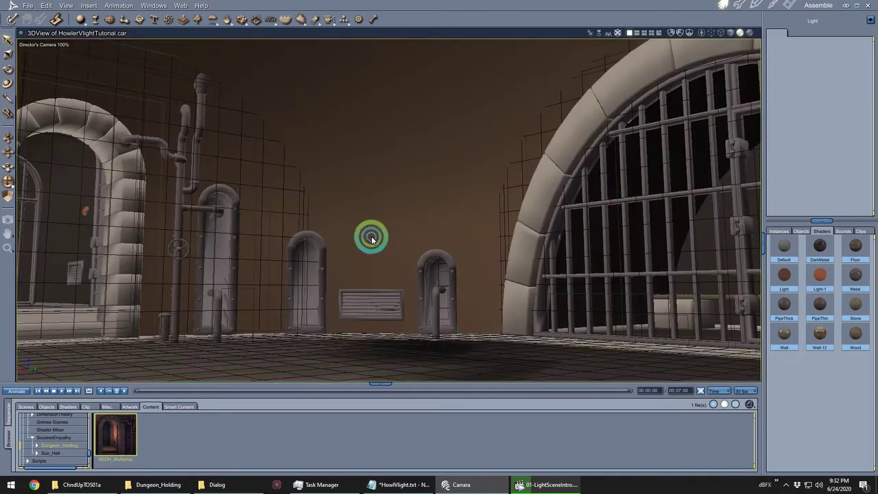
Make the Light and Light-1 shaders glow with their own colour
{"action": "double_click", "coordinate": [797, 279]}
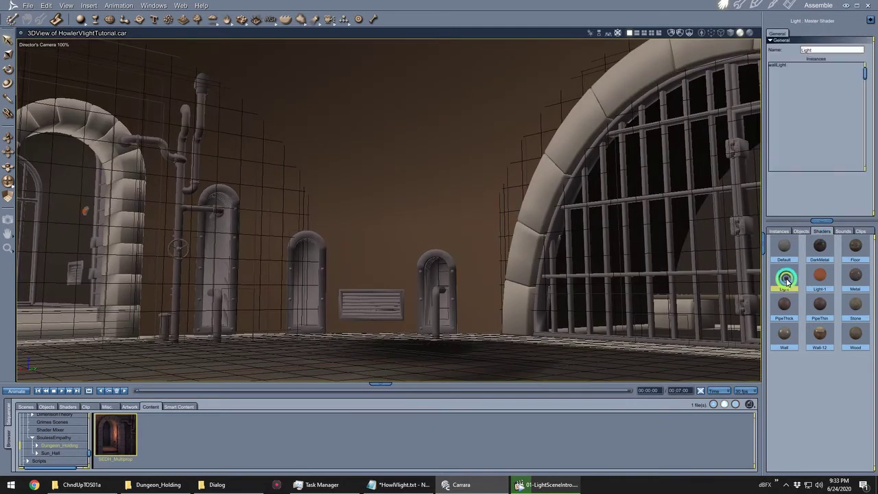
{"action": "left_click", "coordinate": [822, 391]}
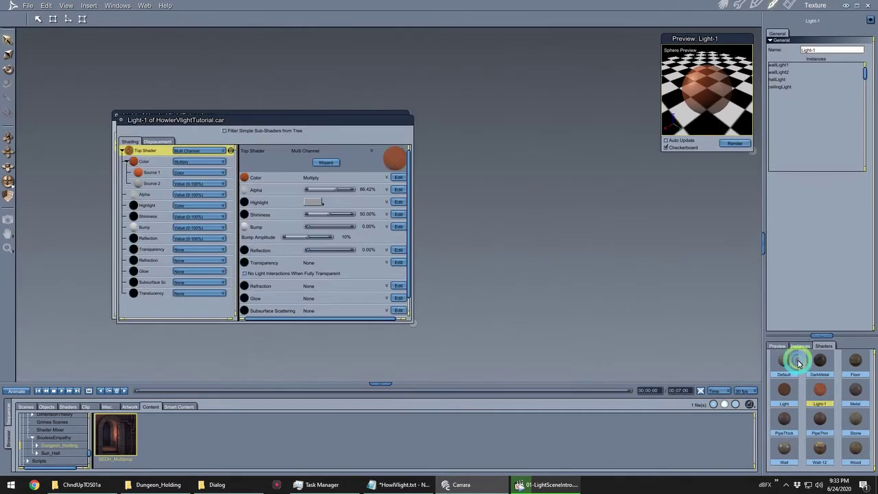
{"action": "left_click_drag", "start_coordinate": [326, 116], "coordinate": [439, 79]}
{"action": "left_click_drag", "start_coordinate": [267, 128], "coordinate": [267, 231]}
{"action": "left_click", "coordinate": [172, 114]}
{"action": "left_click_drag", "start_coordinate": [146, 158], "coordinate": [157, 289]}
{"action": "left_click", "coordinate": [723, 5]}
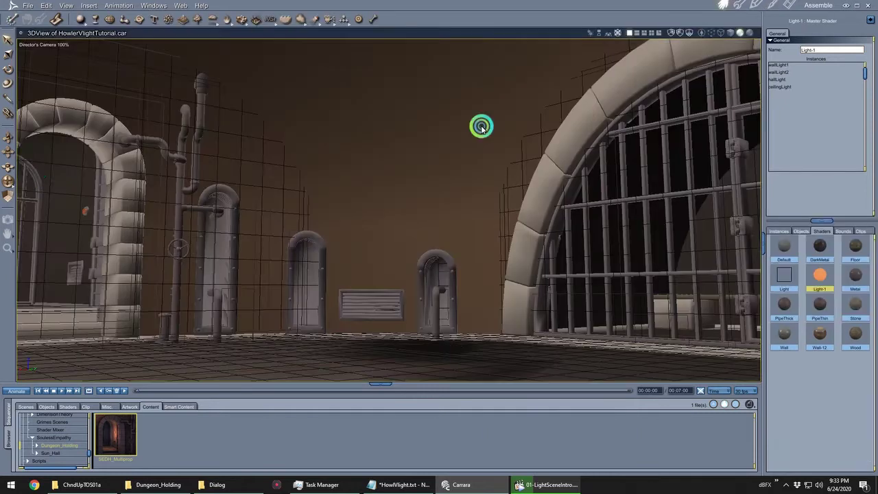
Through Camera 1, test-render the area around the ceiling light and preview the frame
{"action": "left_click", "coordinate": [23, 52]}
{"action": "left_click", "coordinate": [35, 55]}
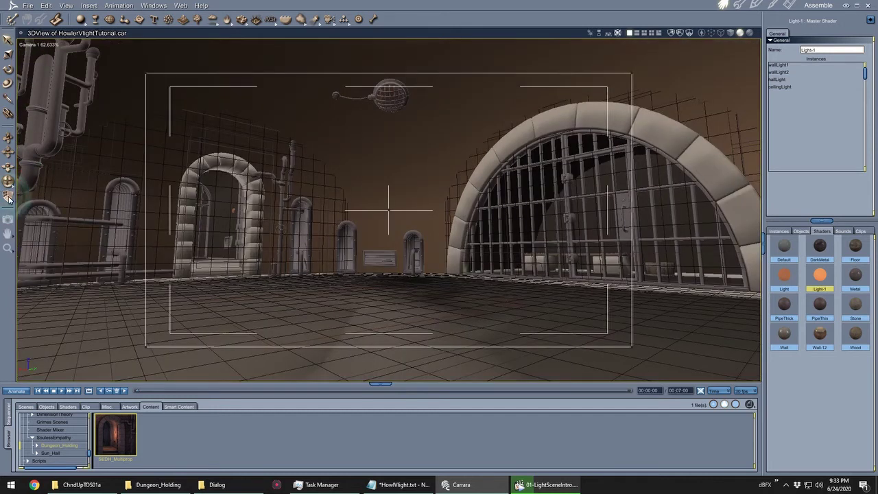
{"action": "left_click", "coordinate": [8, 219]}
{"action": "left_click_drag", "start_coordinate": [323, 74], "coordinate": [507, 174]}
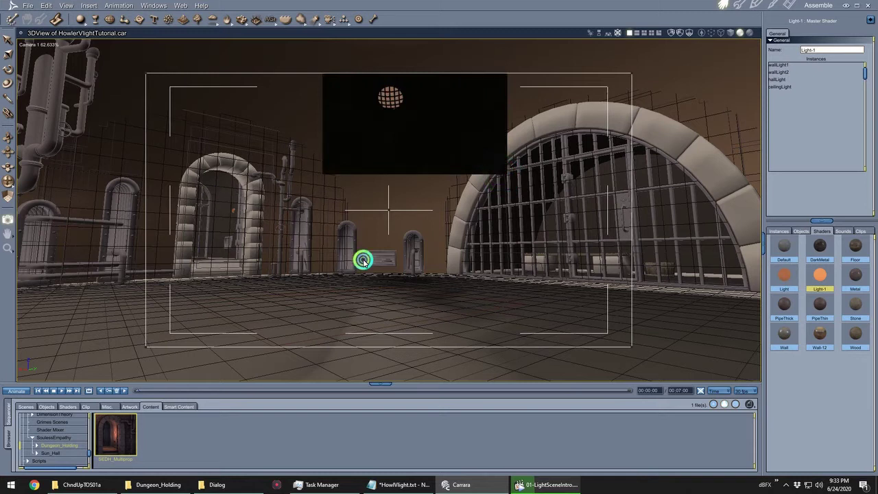
{"action": "left_click_drag", "start_coordinate": [212, 196], "coordinate": [362, 262]}
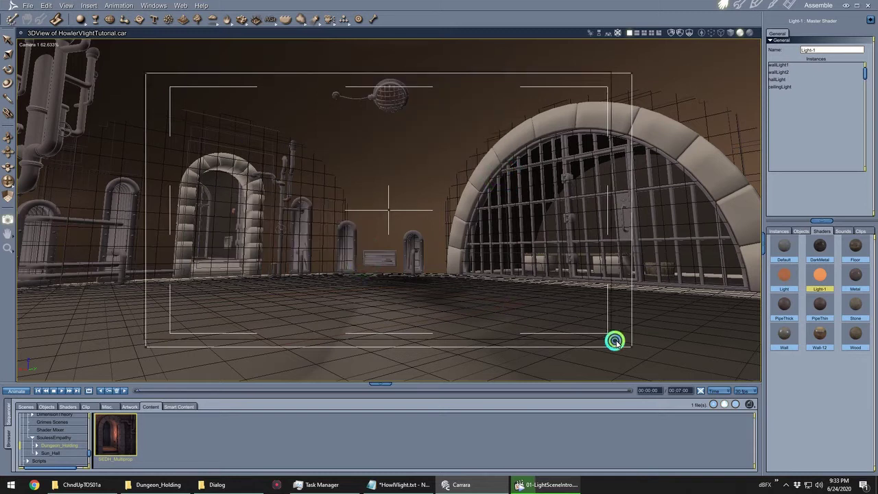
{"action": "left_click", "coordinate": [629, 345]}
List the scene instances and expand the SEDH_Multiprop hierarchy
{"action": "left_click", "coordinate": [783, 231]}
{"action": "left_click", "coordinate": [804, 317]}
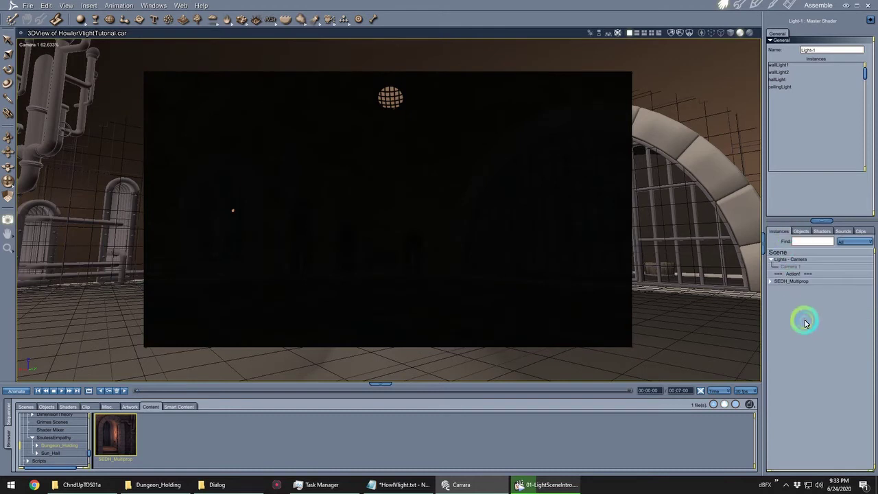
{"action": "left_click", "coordinate": [771, 282]}
{"action": "left_click", "coordinate": [22, 45]}
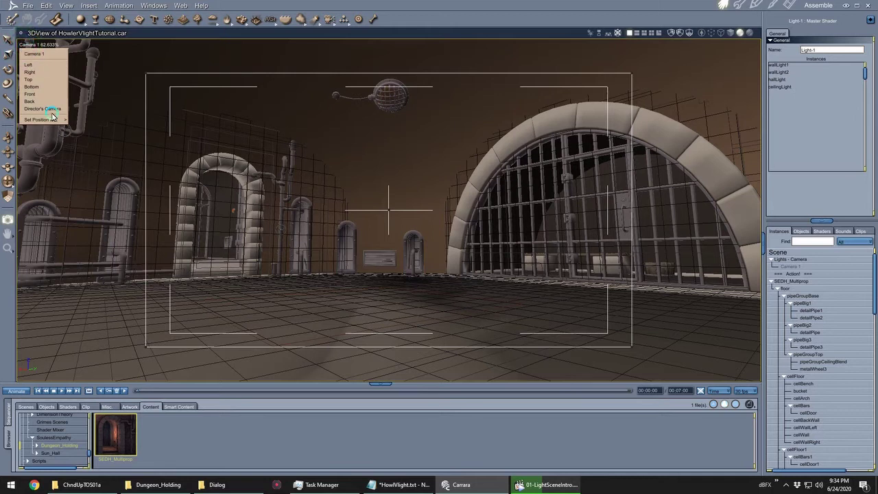
Move the Director's Camera into the dungeon room and insert a Shape Light
{"action": "left_click", "coordinate": [52, 110]}
{"action": "left_click", "coordinate": [46, 47]}
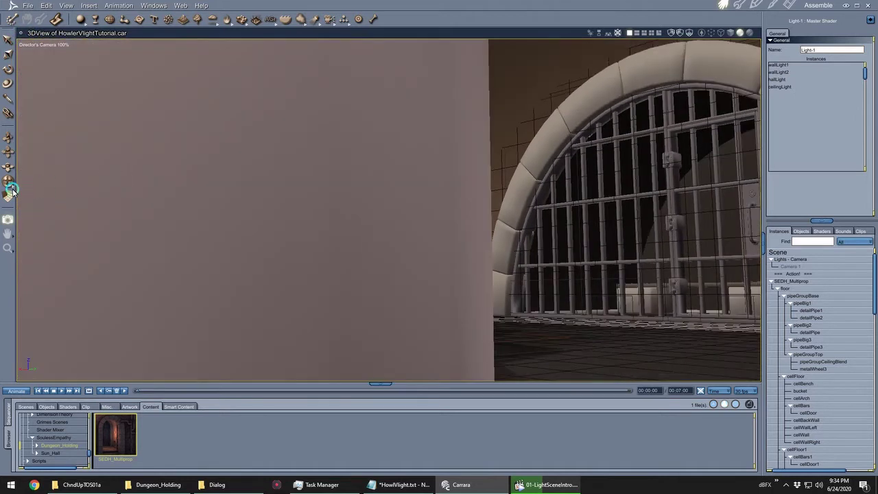
{"action": "left_click_drag", "start_coordinate": [9, 182], "coordinate": [35, 35]}
{"action": "left_click", "coordinate": [89, 5]}
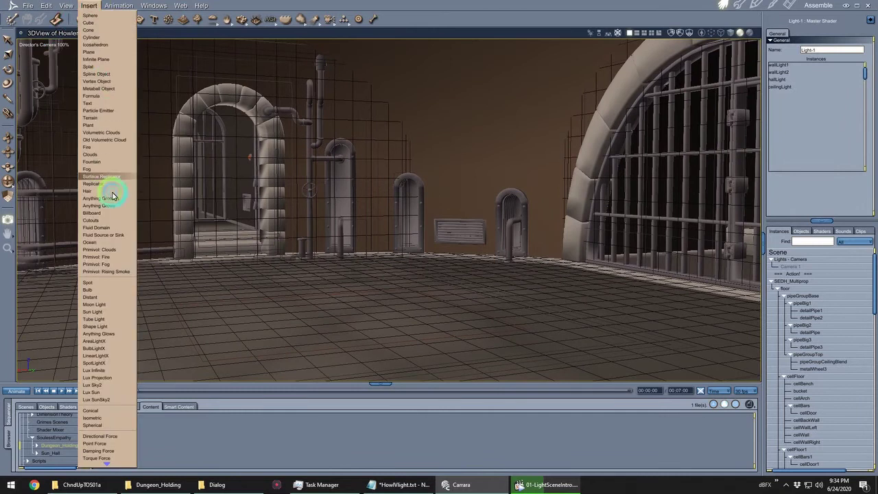
{"action": "left_click", "coordinate": [106, 327]}
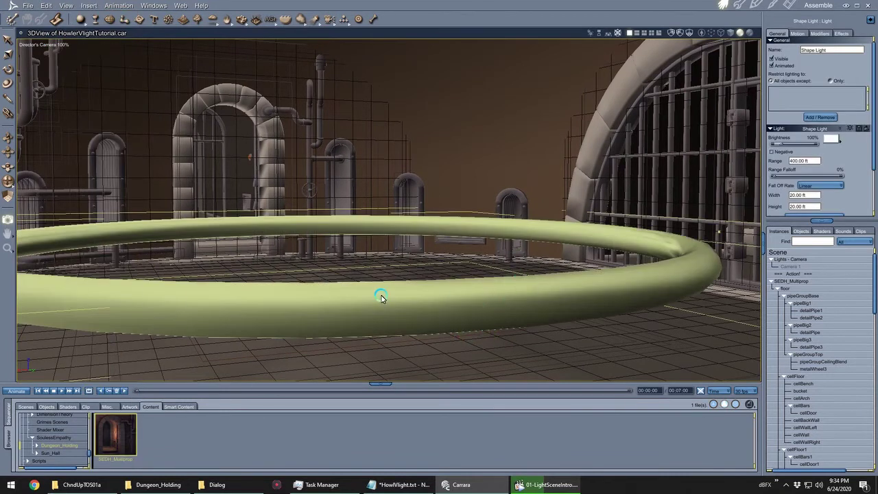
{"action": "left_click", "coordinate": [8, 43]}
{"action": "left_click", "coordinate": [371, 229]}
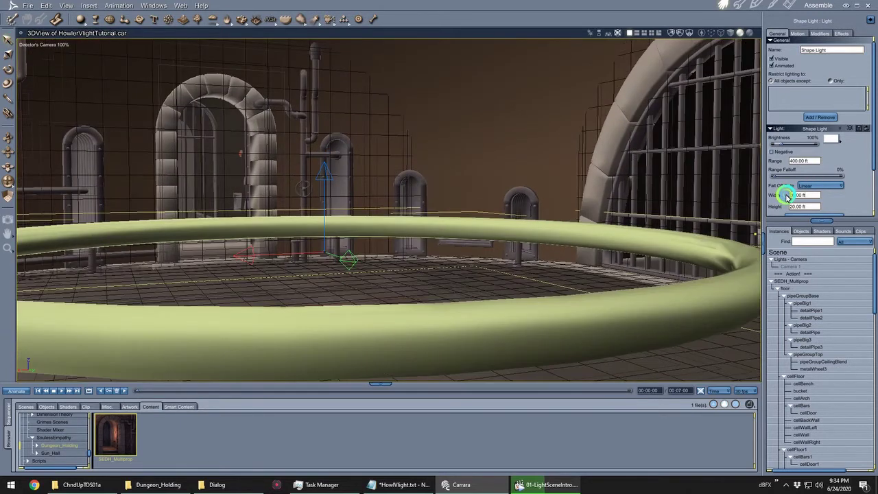
Set the shape light's width to 10 ft and raise the ring toward the ceiling
{"action": "double_click", "coordinate": [796, 194]}
{"action": "type", "text": "10"}
{"action": "key", "text": "Return"}
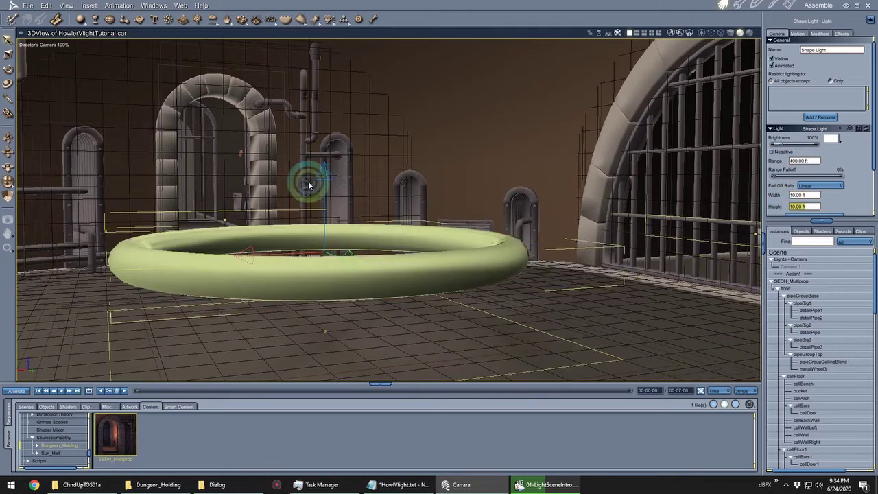
{"action": "left_click_drag", "start_coordinate": [308, 180], "coordinate": [331, 35]}
Set the shape light's range to 16 ft with Linear falloff and 100% range falloff
{"action": "left_click_drag", "start_coordinate": [817, 160], "coordinate": [762, 168]}
{"action": "type", "text": "16"}
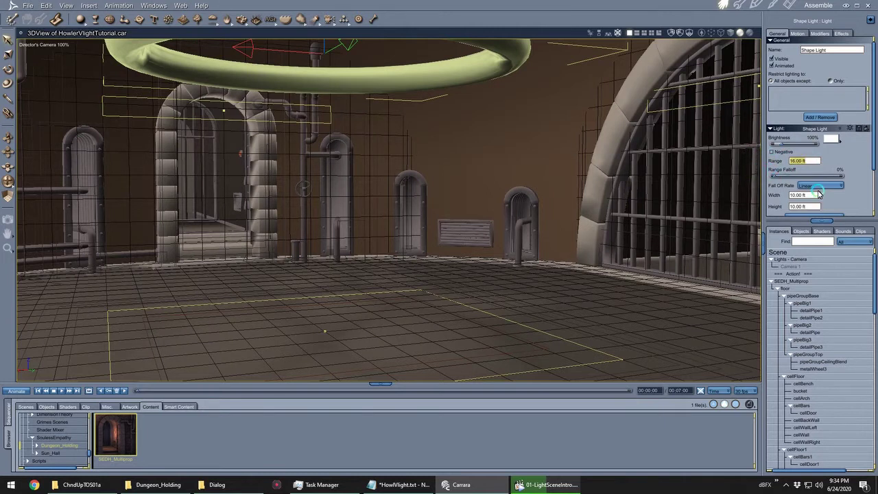
{"action": "left_click", "coordinate": [818, 194]}
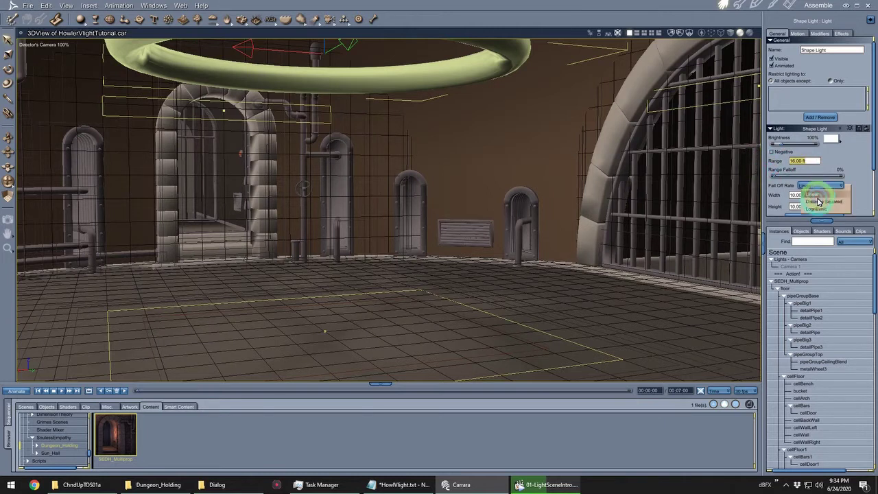
{"action": "left_click", "coordinate": [818, 196]}
{"action": "left_click", "coordinate": [818, 196]}
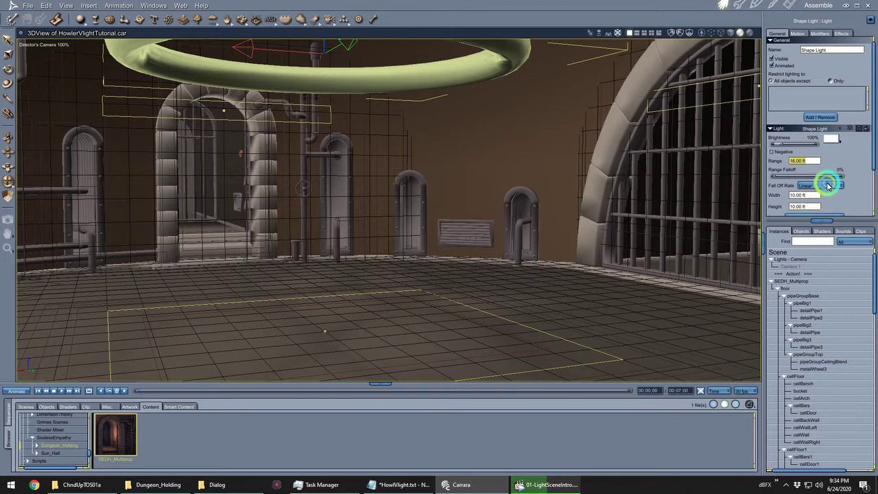
{"action": "left_click", "coordinate": [777, 177]}
{"action": "left_click_drag", "start_coordinate": [777, 178], "coordinate": [798, 179]}
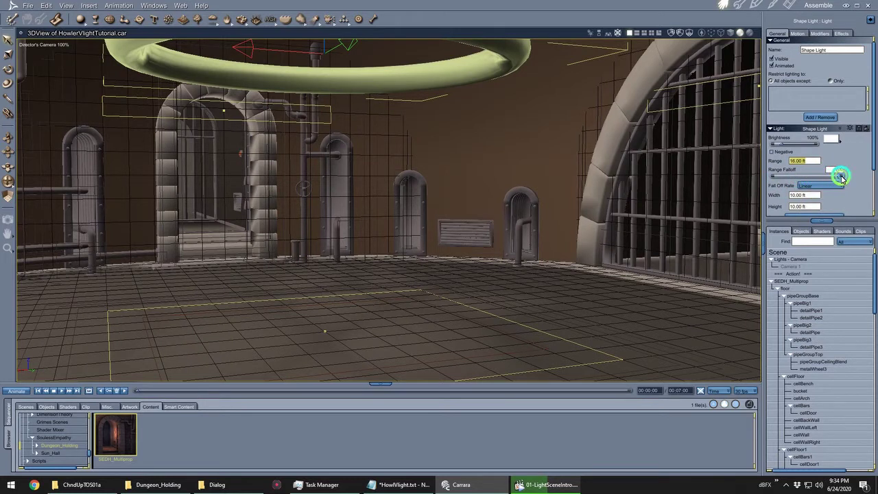
{"action": "left_click_drag", "start_coordinate": [843, 177], "coordinate": [827, 128]}
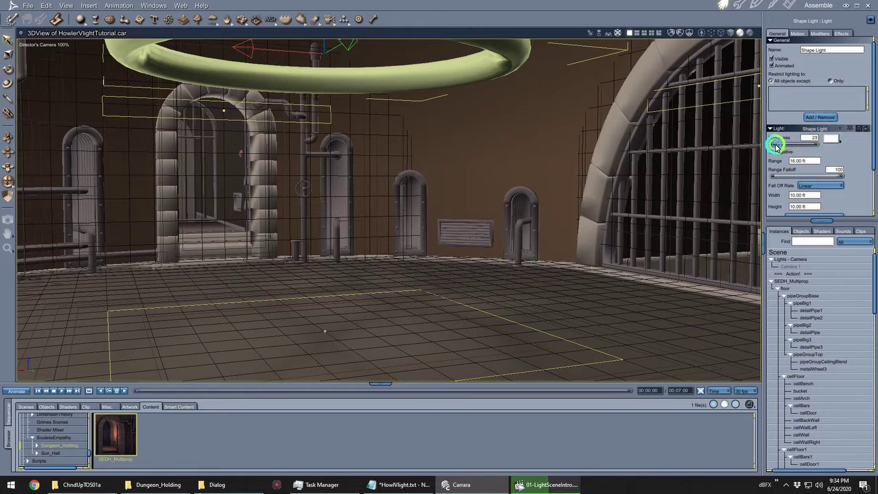
Tint the shape light a pale light blue
{"action": "left_click", "coordinate": [830, 138]}
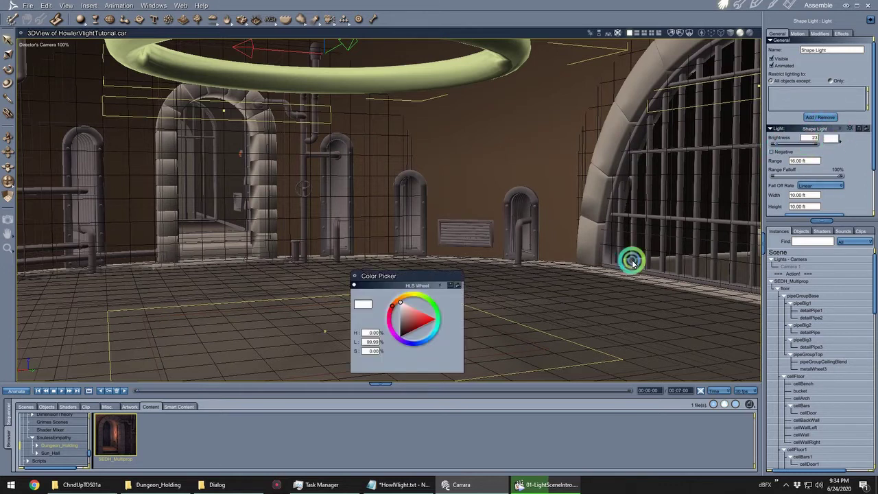
{"action": "left_click", "coordinate": [433, 338]}
{"action": "left_click", "coordinate": [405, 310]}
{"action": "left_click", "coordinate": [353, 276]}
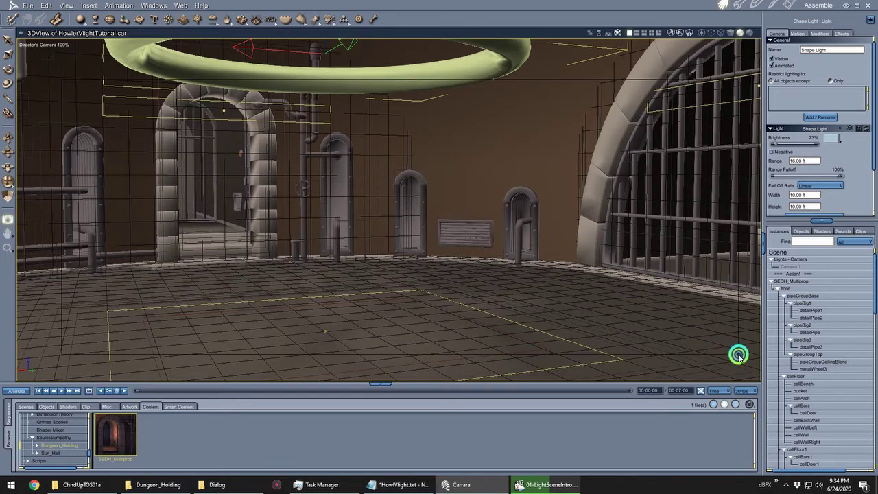
{"action": "left_click_drag", "start_coordinate": [738, 354], "coordinate": [739, 355]}
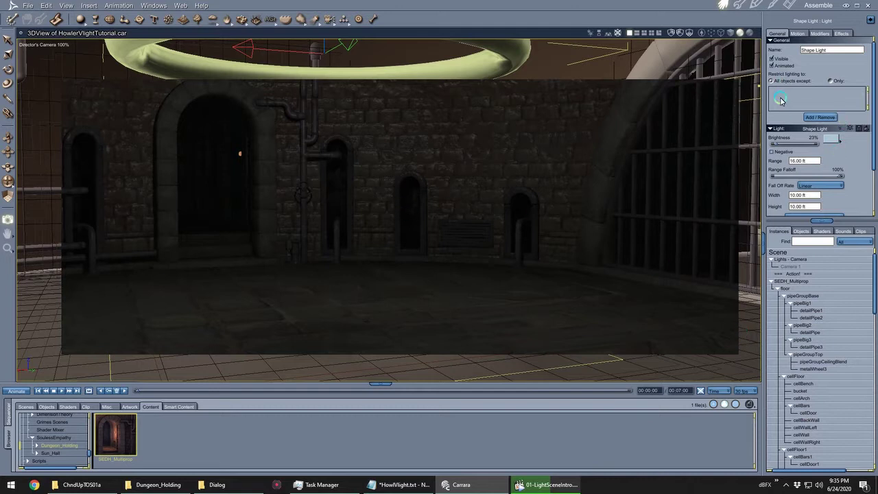
{"action": "left_click", "coordinate": [779, 251]}
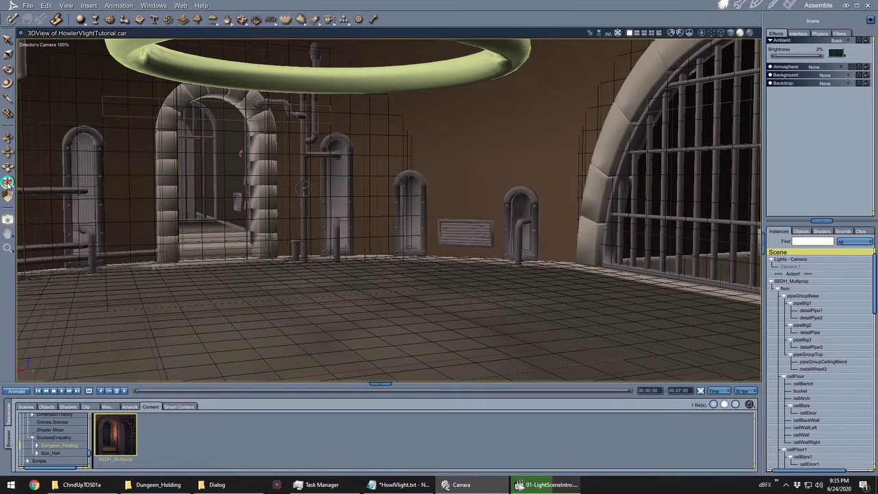
{"action": "left_click_drag", "start_coordinate": [8, 184], "coordinate": [386, 356]}
{"action": "left_click_drag", "start_coordinate": [9, 183], "coordinate": [432, 240]}
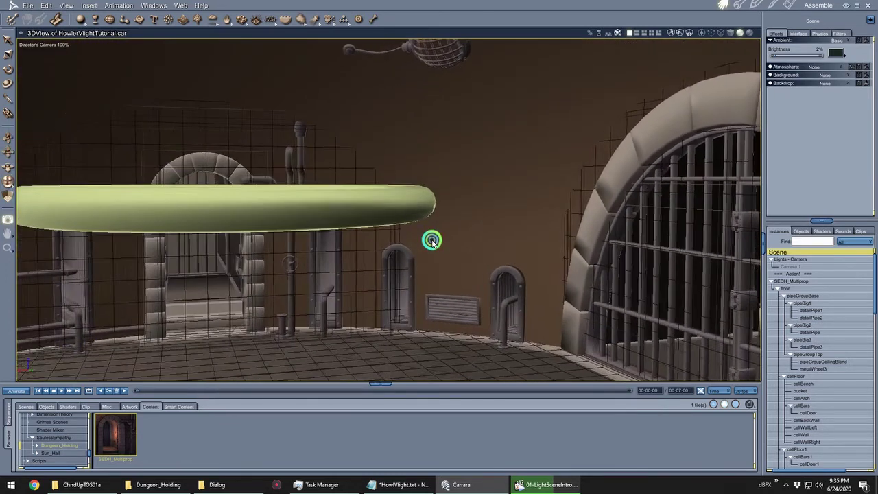
{"action": "left_click_drag", "start_coordinate": [361, 216], "coordinate": [378, 252]}
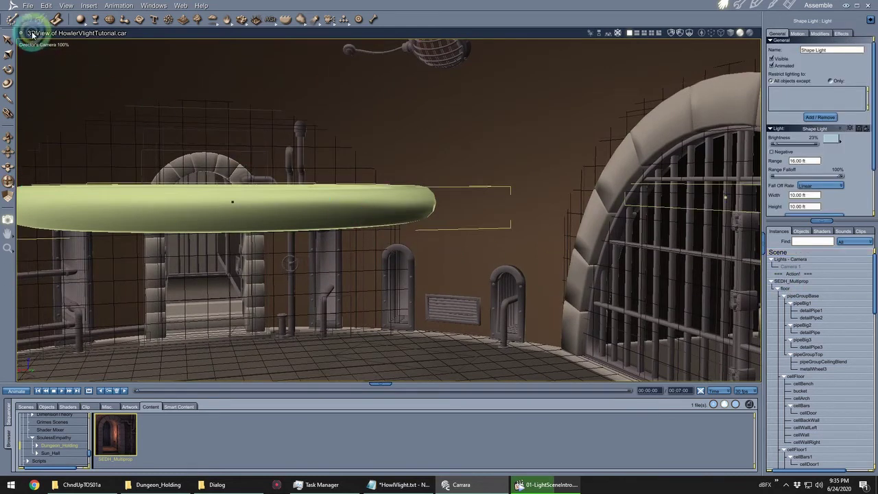
Swing the camera to see the shape light ring overhead
{"action": "left_click", "coordinate": [8, 39]}
{"action": "left_click", "coordinate": [174, 157]}
{"action": "left_click_drag", "start_coordinate": [174, 157], "coordinate": [254, 76]}
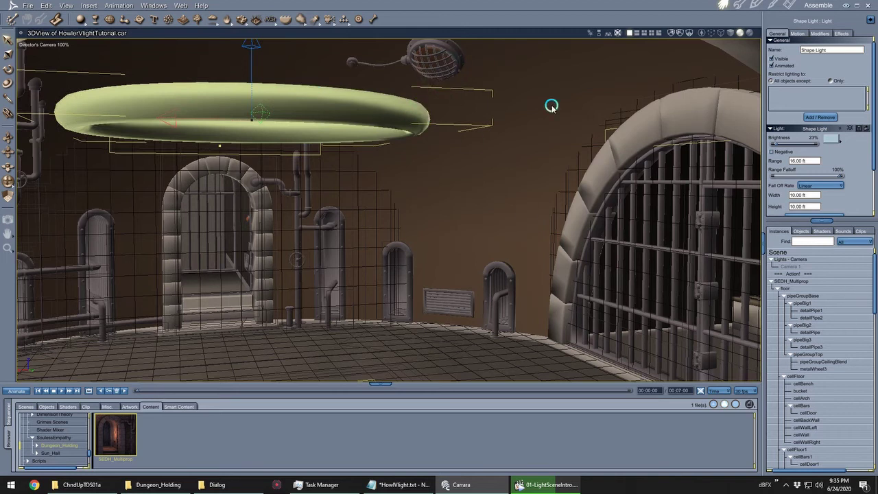
{"action": "left_click", "coordinate": [89, 5]}
{"action": "left_click", "coordinate": [92, 6]}
Test-render a region of the dimly lit brick dungeon interior
{"action": "left_click_drag", "start_coordinate": [7, 180], "coordinate": [18, 212]}
{"action": "left_click", "coordinate": [12, 219]}
{"action": "left_click_drag", "start_coordinate": [55, 169], "coordinate": [662, 386]}
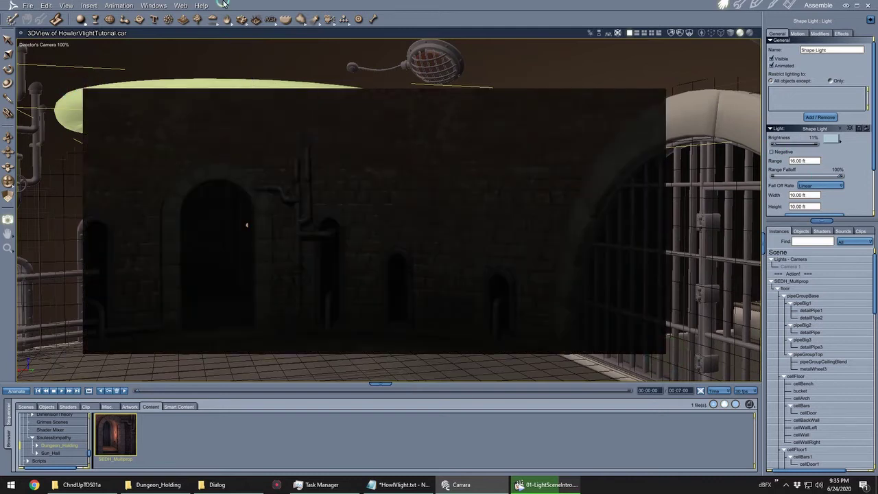
{"action": "left_click", "coordinate": [98, 5]}
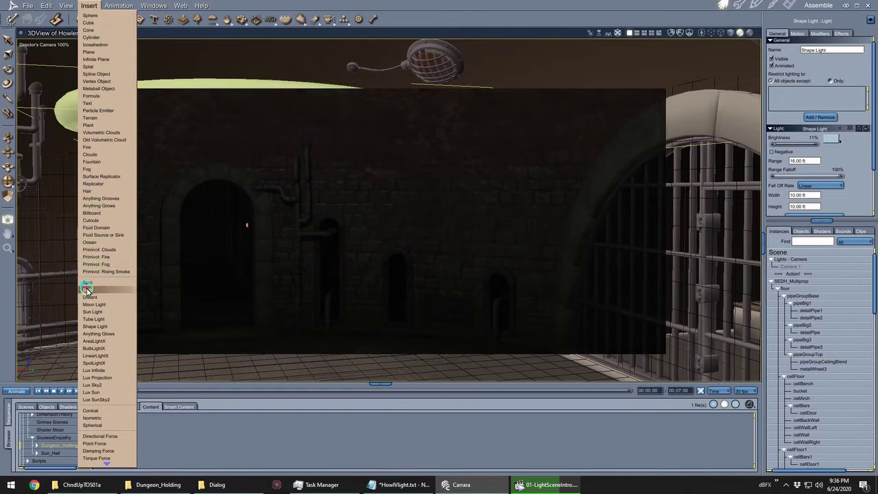
Add a Spot light, aim it upward and align it to the caged ceiling lamp
{"action": "left_click", "coordinate": [88, 287]}
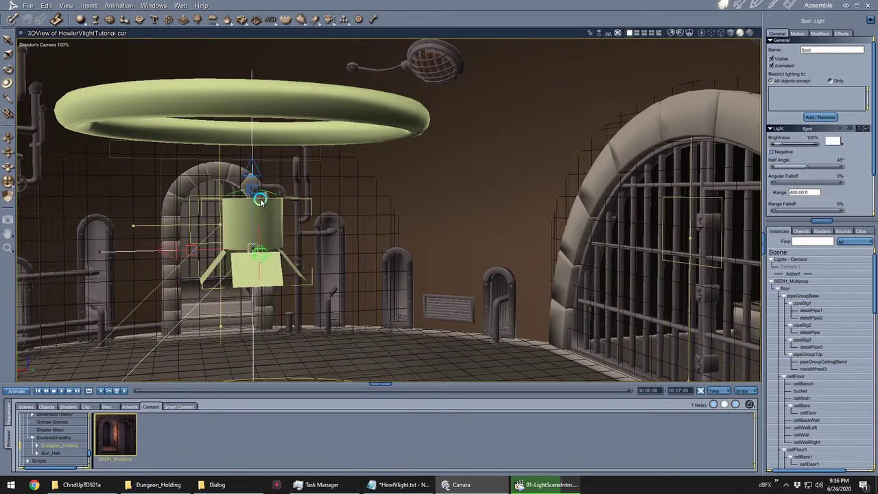
{"action": "mouse_move", "coordinate": [253, 189]}
{"action": "left_mouse_down"}
{"action": "mouse_move", "coordinate": [255, 229]}
{"action": "mouse_move", "coordinate": [453, 66]}
{"action": "mouse_move", "coordinate": [438, 66]}
{"action": "mouse_move", "coordinate": [453, 86]}
{"action": "left_mouse_up"}
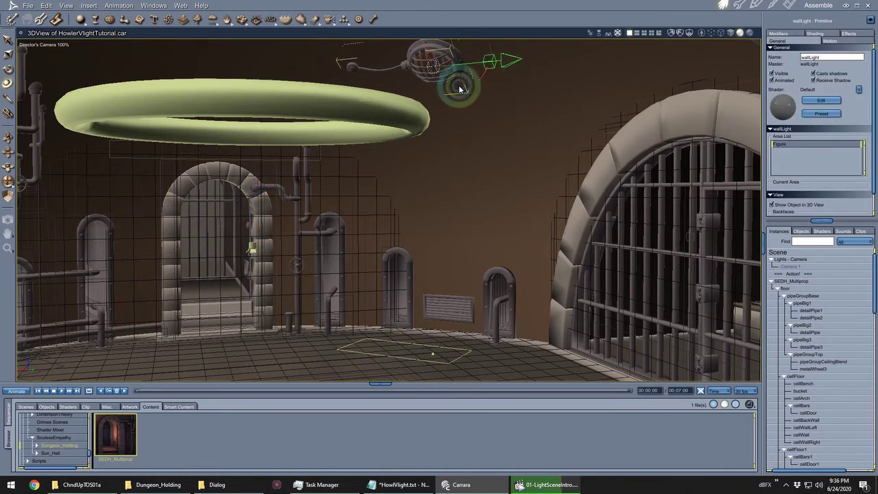
{"action": "left_click", "coordinate": [801, 467]}
{"action": "left_click", "coordinate": [801, 467]}
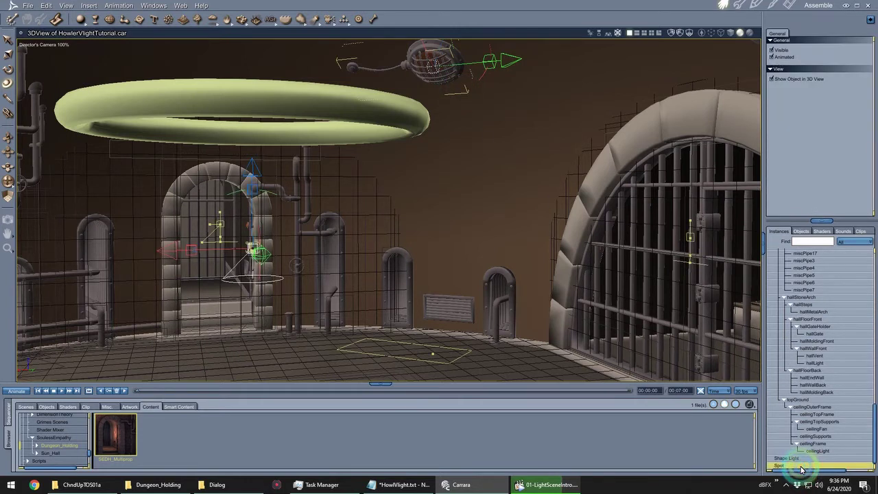
{"action": "key", "text": "ctrl+shift+a"}
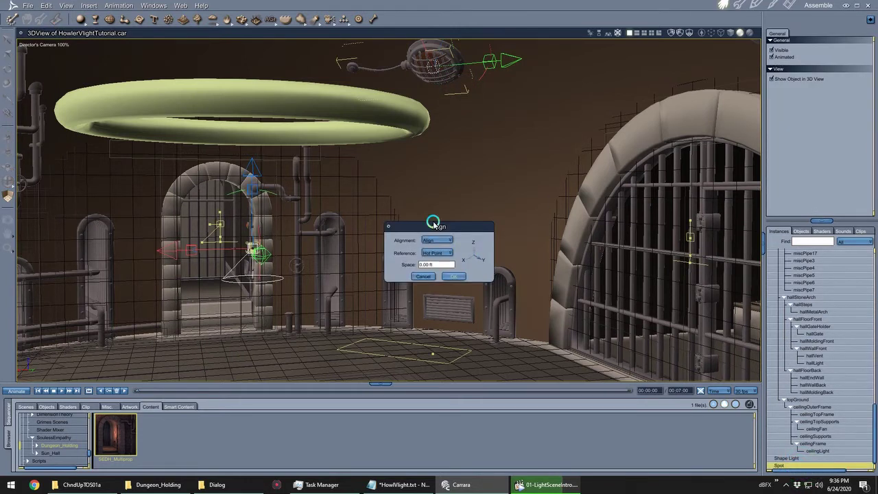
{"action": "left_click", "coordinate": [453, 275]}
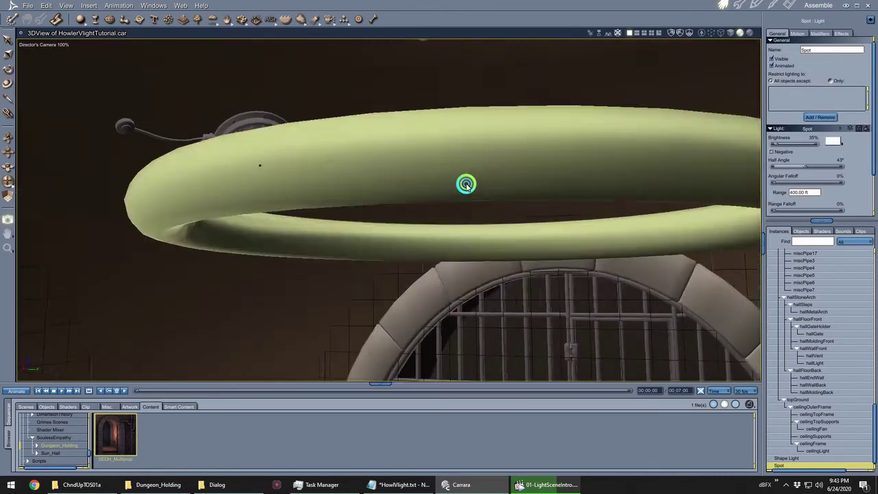
Give the spot light a pale peach colour
{"action": "left_click_drag", "start_coordinate": [467, 184], "coordinate": [511, 186]}
{"action": "left_click", "coordinate": [832, 141]}
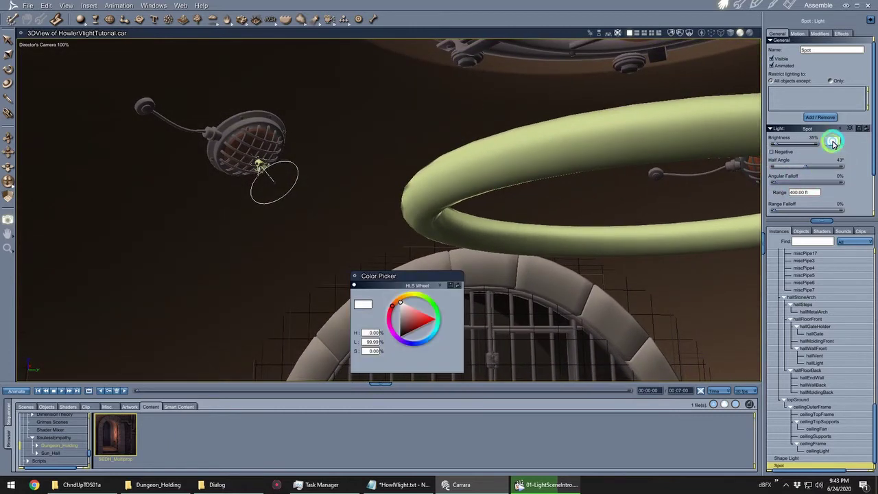
{"action": "left_click", "coordinate": [368, 333]}
{"action": "left_click_drag", "start_coordinate": [403, 299], "coordinate": [403, 301]}
{"action": "left_click", "coordinate": [410, 310]}
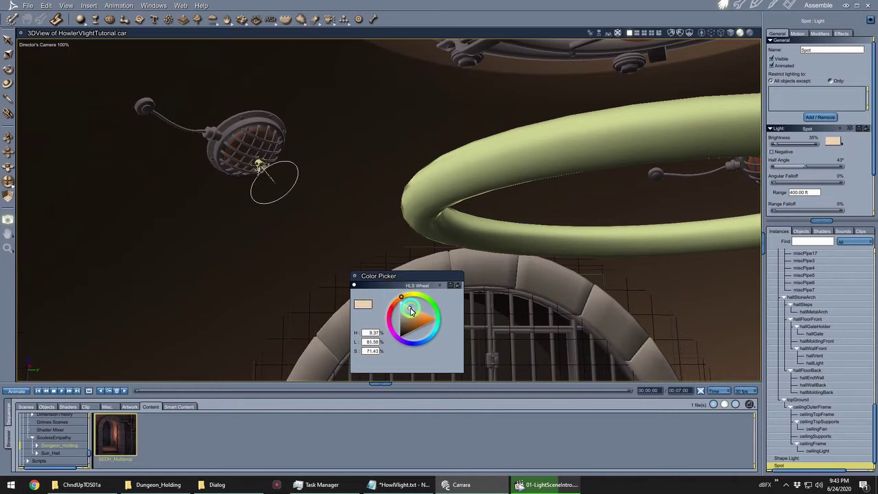
{"action": "left_click", "coordinate": [353, 276]}
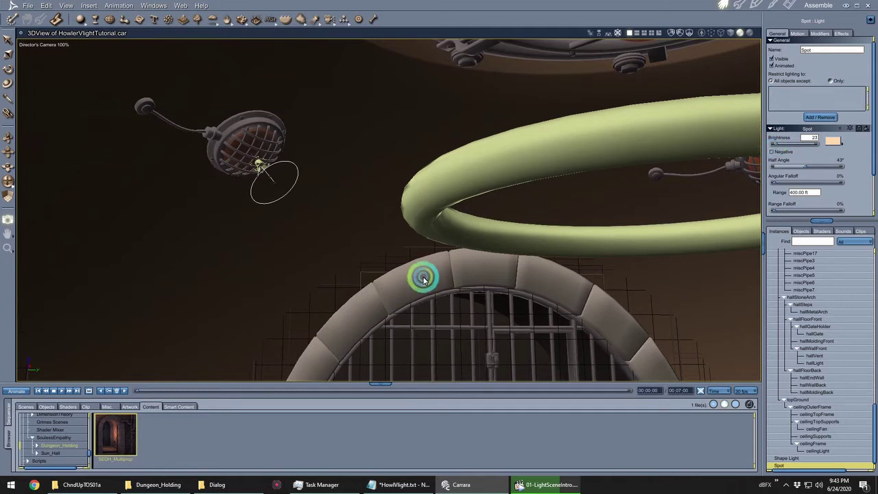
Test-render regions around the arched gate, then swing the view toward the ceiling lights
{"action": "middle_click_drag", "start_coordinate": [418, 268], "coordinate": [382, 171]}
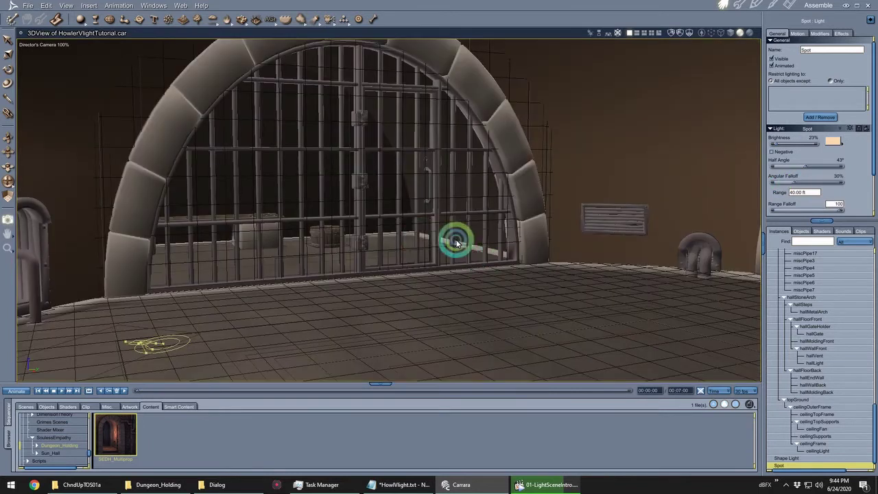
{"action": "left_click_drag", "start_coordinate": [421, 241], "coordinate": [686, 374]}
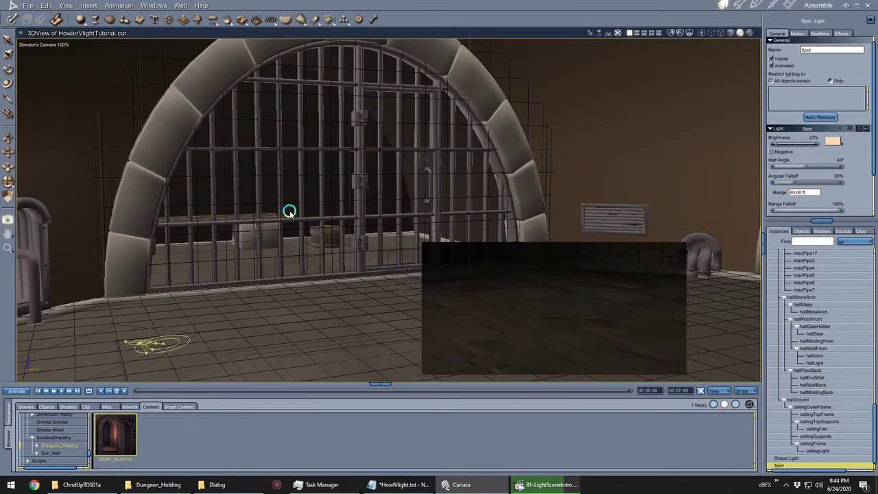
{"action": "left_click_drag", "start_coordinate": [192, 177], "coordinate": [648, 357]}
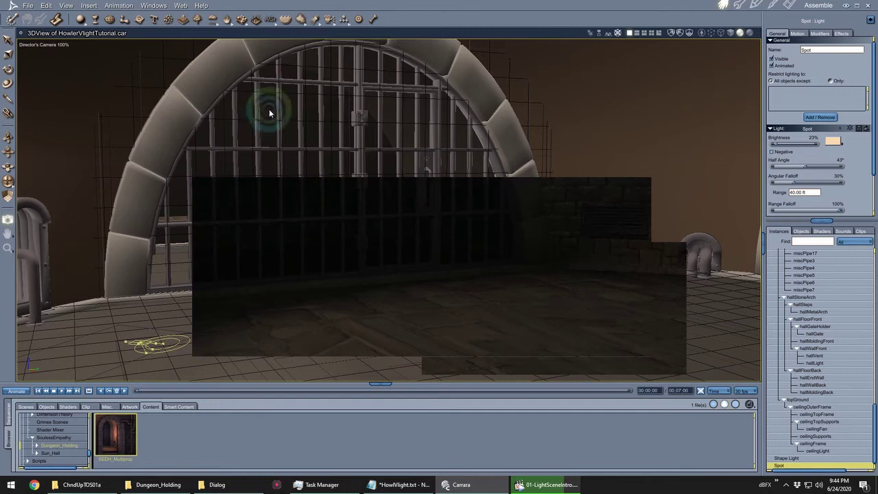
{"action": "middle_click_drag", "start_coordinate": [287, 111], "coordinate": [264, 126]}
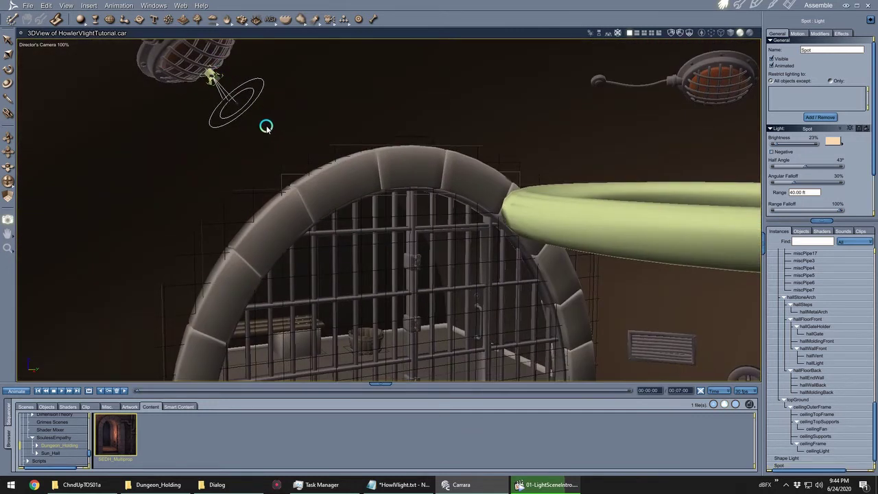
Rotate and move the spotlight into the ceiling lamp fixture
{"action": "left_click", "coordinate": [8, 54]}
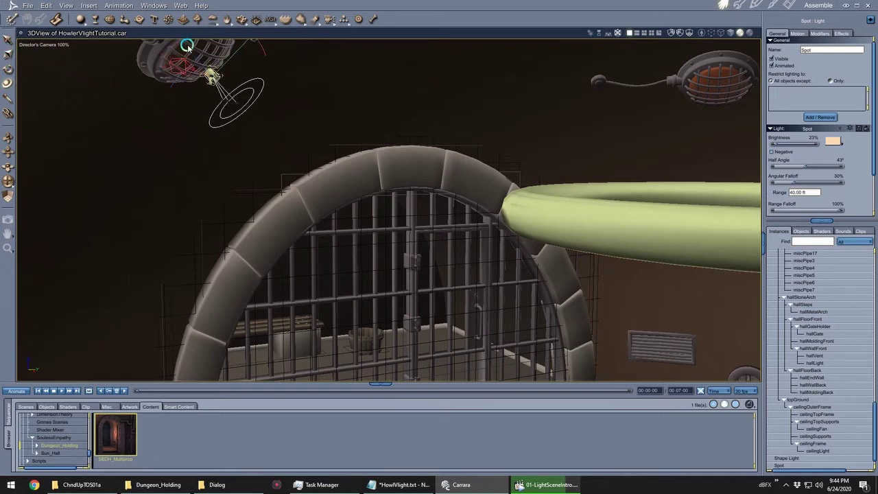
{"action": "left_click_drag", "start_coordinate": [188, 50], "coordinate": [123, 41]}
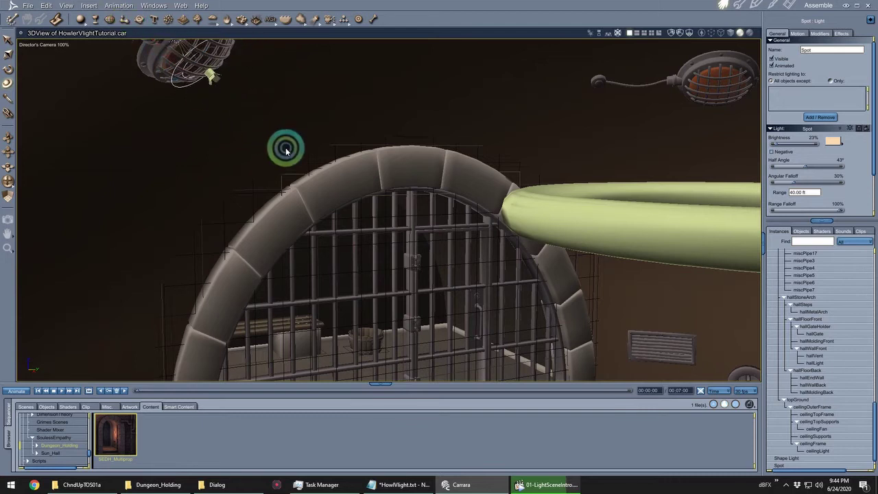
{"action": "left_click_drag", "start_coordinate": [288, 143], "coordinate": [372, 162]}
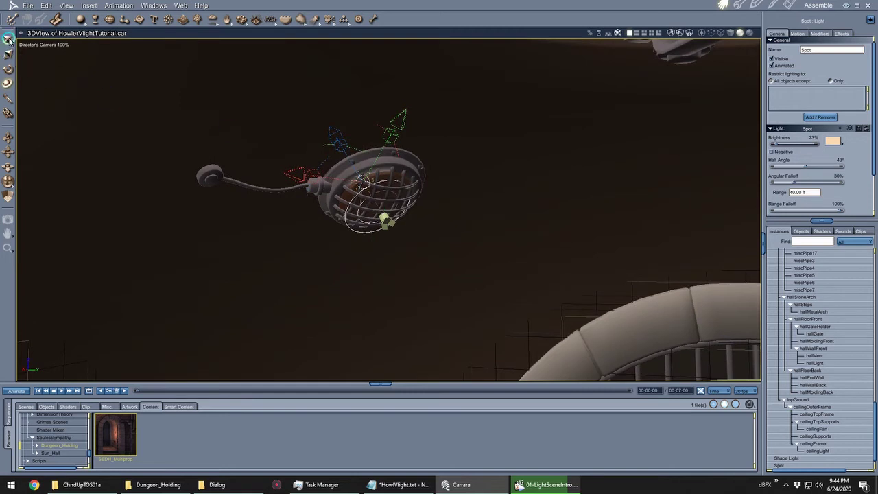
{"action": "left_click", "coordinate": [309, 237]}
{"action": "left_click_drag", "start_coordinate": [378, 208], "coordinate": [318, 251]}
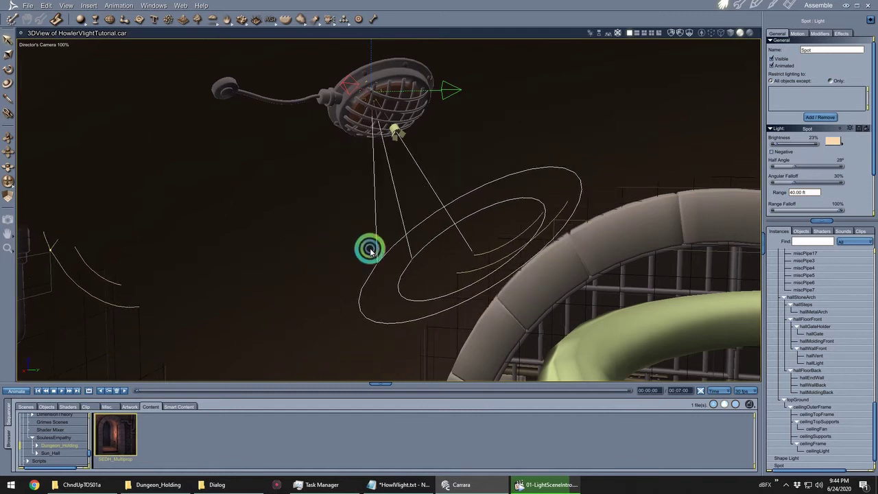
Aim the spotlight downward and narrow its cone to a 17° half angle
{"action": "left_click", "coordinate": [12, 71]}
{"action": "left_click_drag", "start_coordinate": [364, 81], "coordinate": [344, 47]}
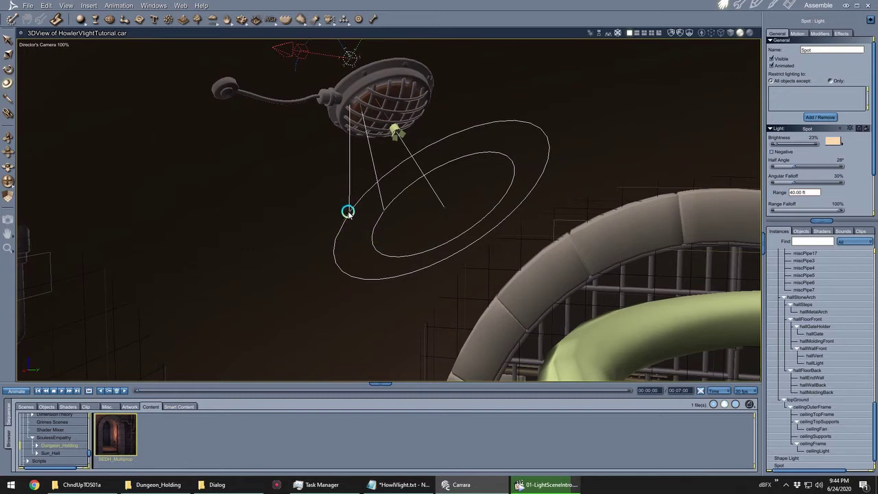
{"action": "left_click_drag", "start_coordinate": [349, 214], "coordinate": [381, 203]}
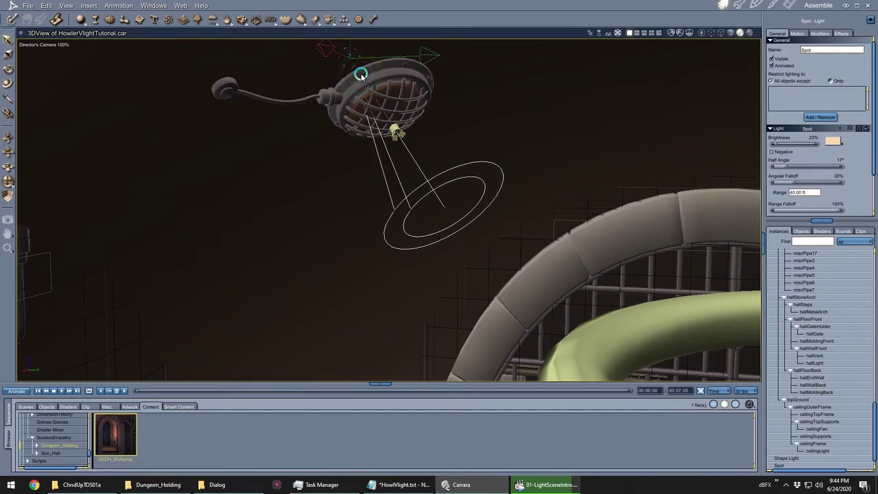
{"action": "left_click_drag", "start_coordinate": [345, 50], "coordinate": [274, 4]}
{"action": "left_click", "coordinate": [439, 249]}
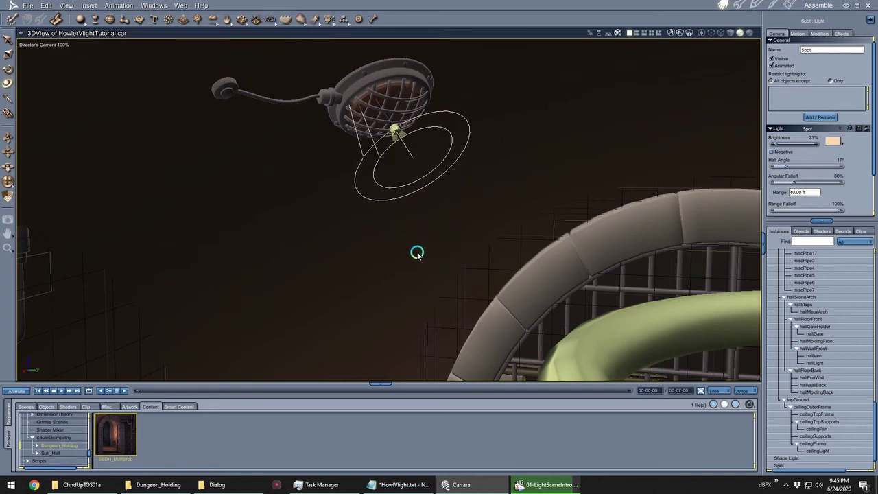
{"action": "middle_click_drag", "start_coordinate": [416, 249], "coordinate": [478, 249]}
Give the spotlight's light cone a higher fall off, a gel profile and inverted 3D shadows
{"action": "left_click", "coordinate": [841, 33]}
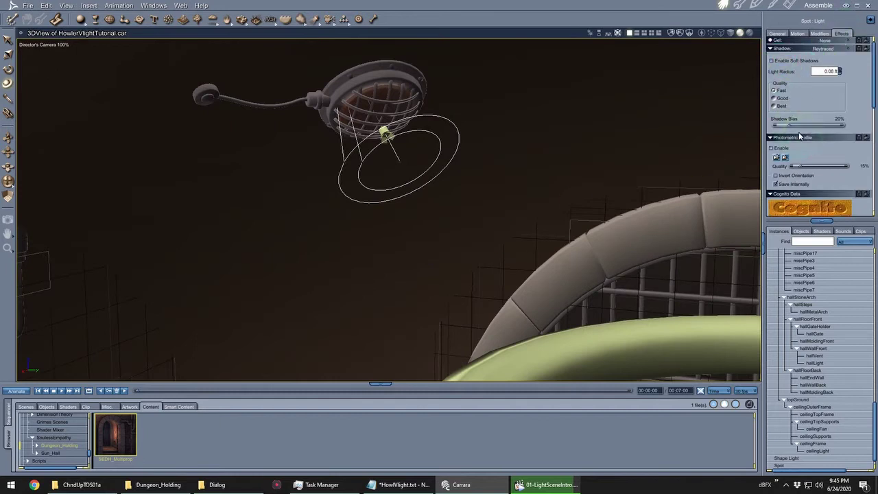
{"action": "scroll", "coordinate": [797, 101], "scroll_direction": "down", "scroll_amount": 10}
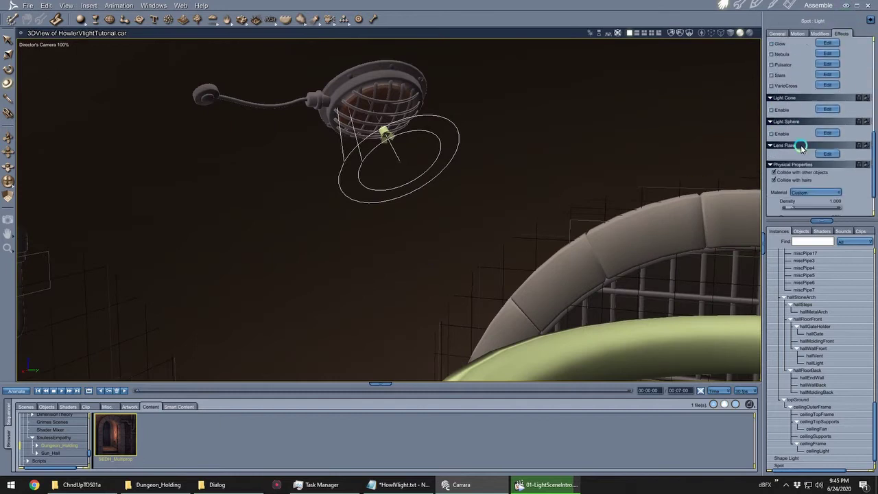
{"action": "left_click", "coordinate": [828, 110]}
{"action": "left_click_drag", "start_coordinate": [502, 157], "coordinate": [514, 117]}
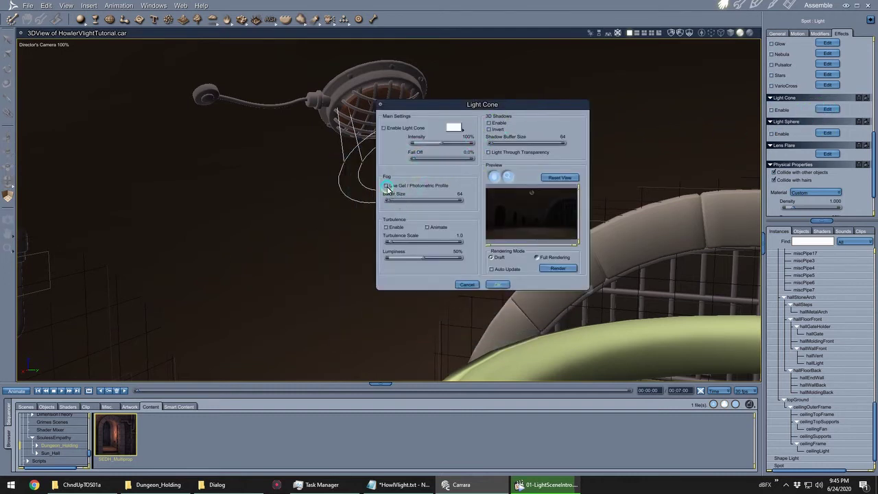
{"action": "left_click_drag", "start_coordinate": [412, 158], "coordinate": [435, 158]}
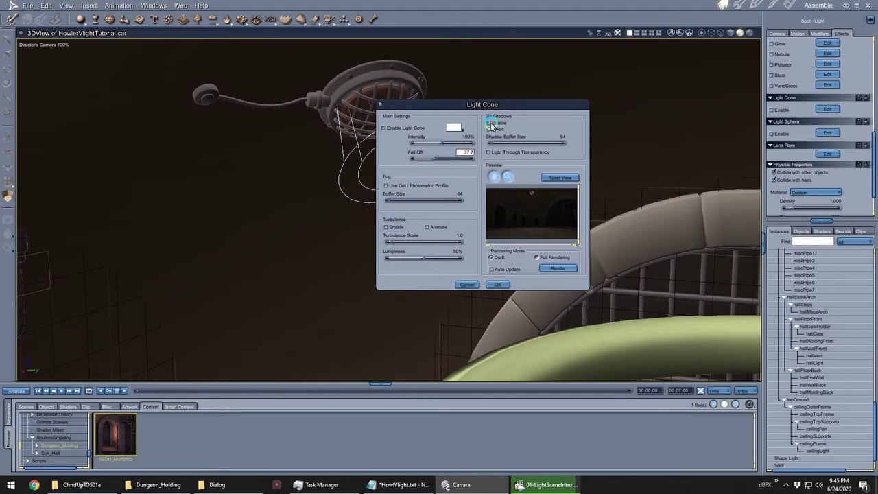
{"action": "left_click_drag", "start_coordinate": [388, 185], "coordinate": [386, 189]}
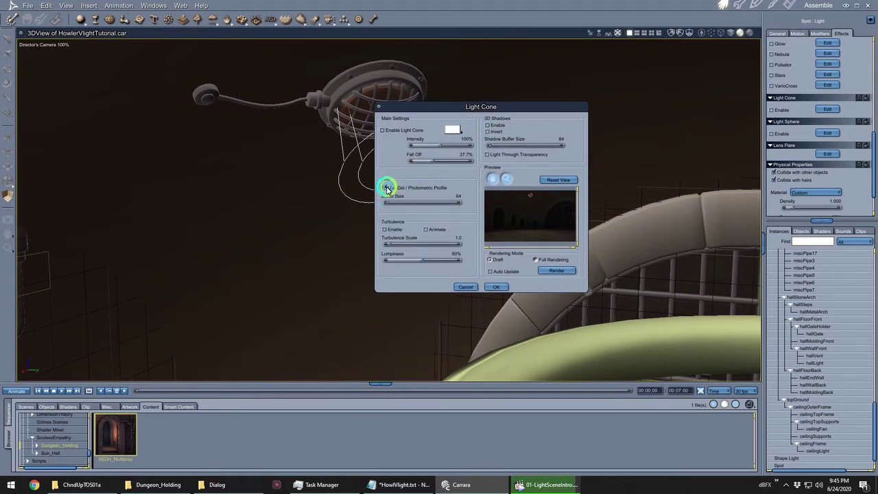
{"action": "left_click", "coordinate": [385, 188]}
{"action": "left_click", "coordinate": [488, 125]}
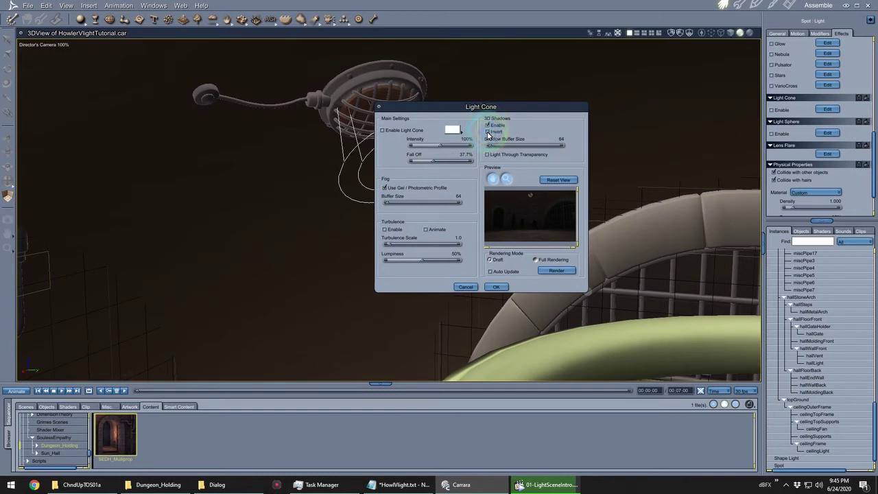
{"action": "left_click", "coordinate": [487, 131]}
{"action": "left_click", "coordinate": [496, 287]}
After viewing the scene, raise the light cone fall off to 45.9%
{"action": "middle_click_drag", "start_coordinate": [166, 192], "coordinate": [302, 151]}
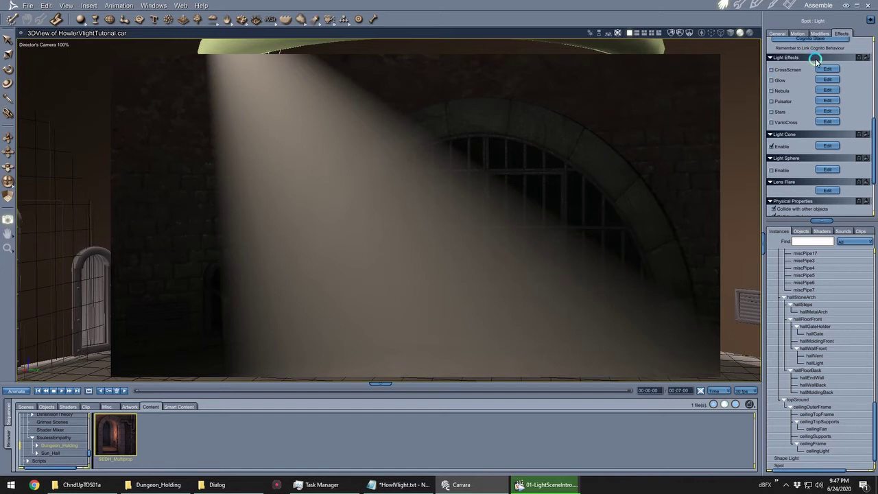
{"action": "left_click", "coordinate": [829, 147]}
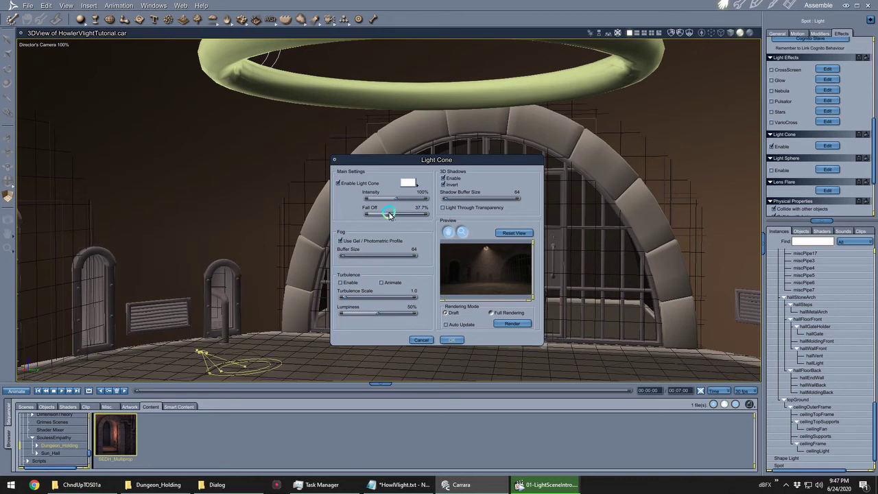
{"action": "left_click_drag", "start_coordinate": [389, 215], "coordinate": [388, 201]}
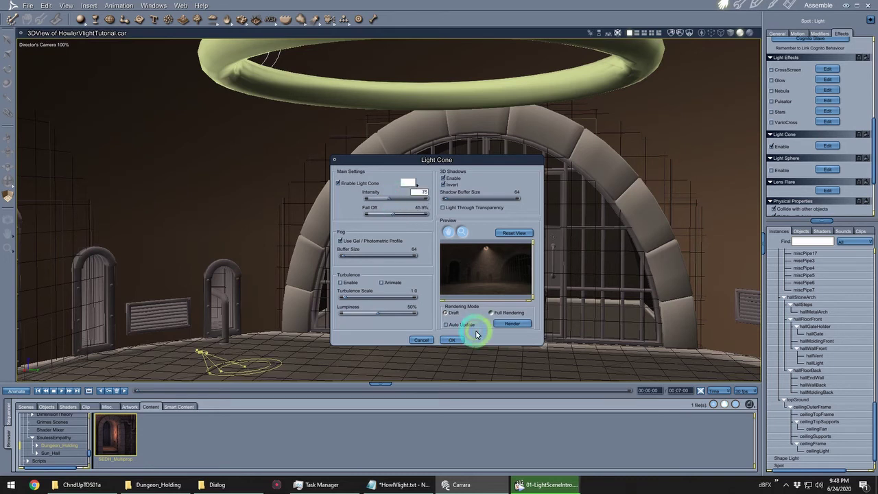
{"action": "left_click", "coordinate": [453, 339]}
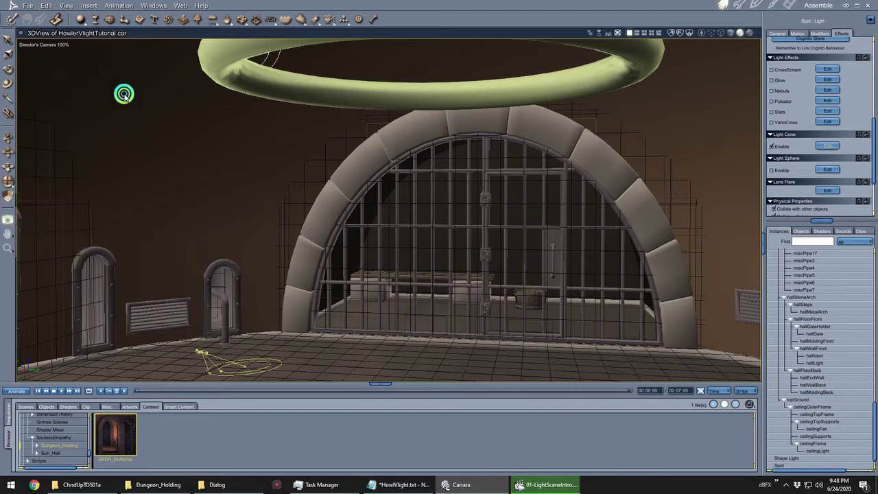
Render a preview of the lit area, then create a new 800 x 800 square image in Howler
{"action": "left_click_drag", "start_coordinate": [196, 137], "coordinate": [719, 371]}
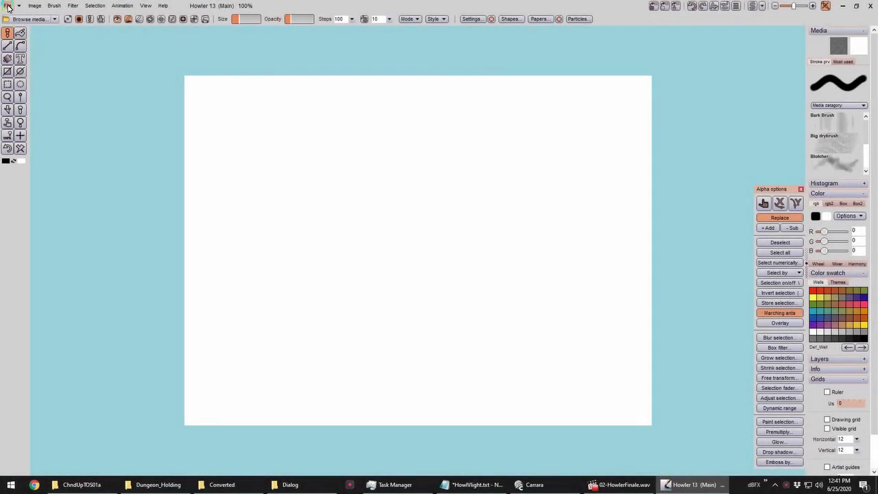
{"action": "left_click", "coordinate": [8, 5]}
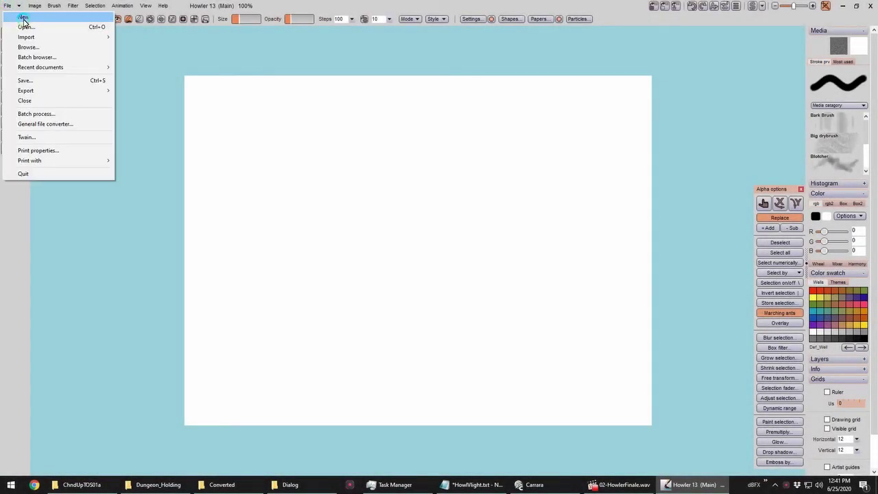
{"action": "left_click", "coordinate": [23, 17]}
{"action": "left_click", "coordinate": [370, 284]}
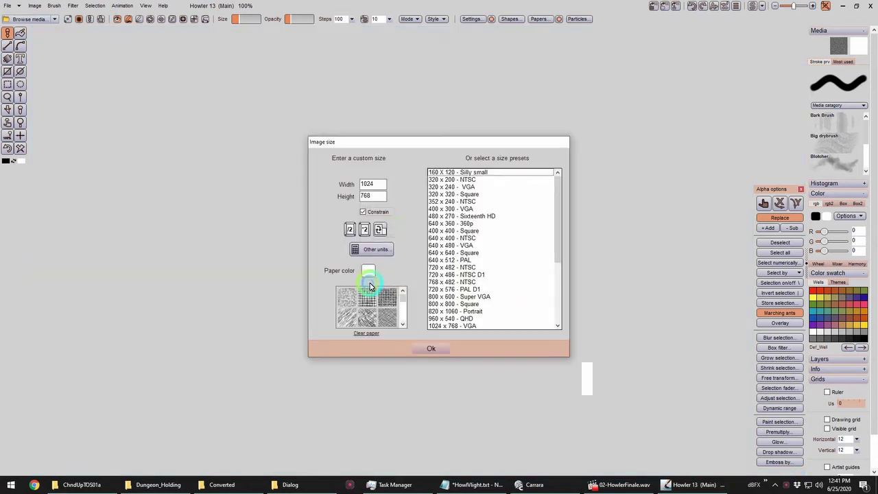
{"action": "left_click", "coordinate": [557, 234]}
{"action": "left_click_drag", "start_coordinate": [557, 234], "coordinate": [555, 240]}
{"action": "left_click", "coordinate": [452, 290]}
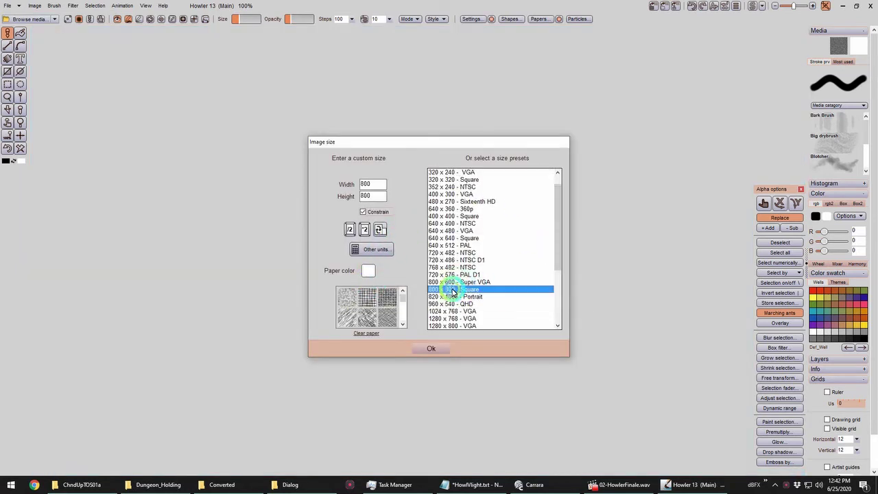
{"action": "left_click", "coordinate": [439, 352]}
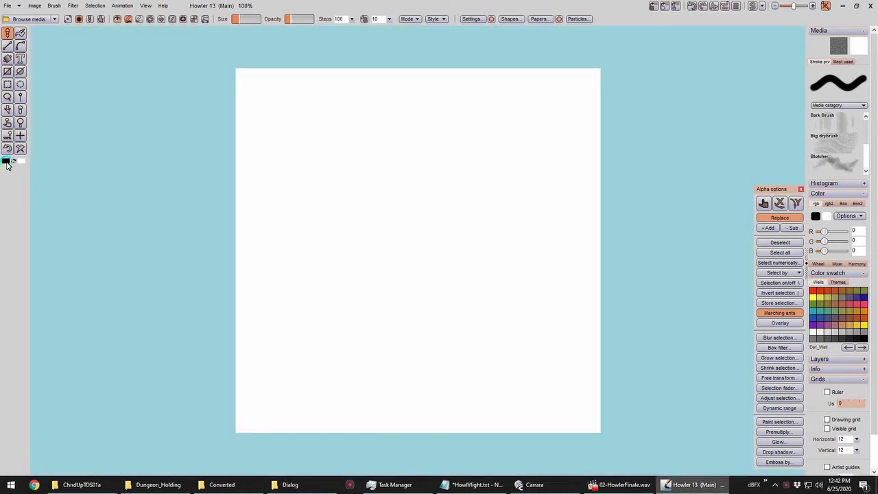
Clear both the main and swap images to black
{"action": "left_click", "coordinate": [11, 162]}
{"action": "left_click", "coordinate": [94, 184]}
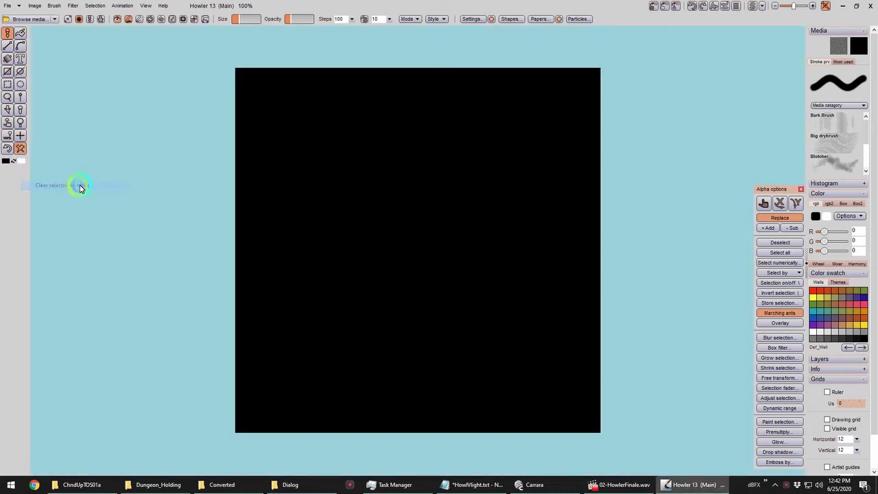
{"action": "key", "text": "ctrl+z"}
{"action": "left_click", "coordinate": [11, 162]}
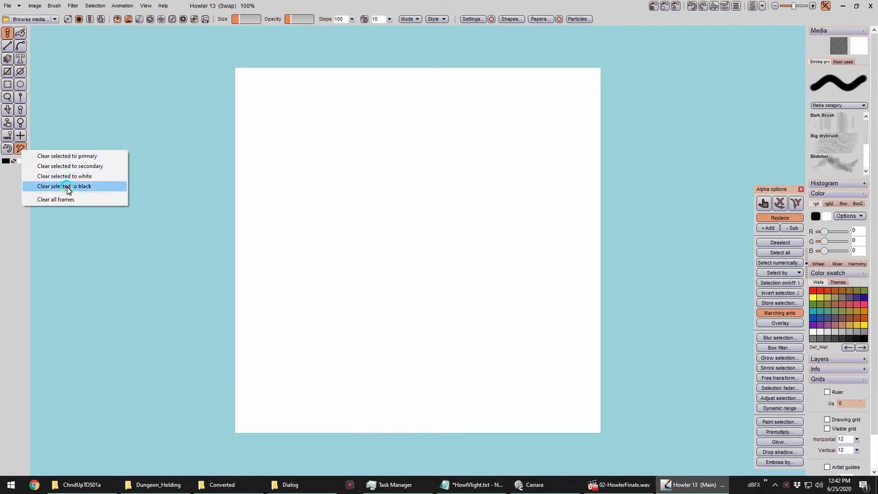
{"action": "left_click", "coordinate": [67, 186]}
{"action": "left_click", "coordinate": [753, 7]}
Select a centred circle and feather it with a selection blur of 236
{"action": "left_click", "coordinate": [20, 83]}
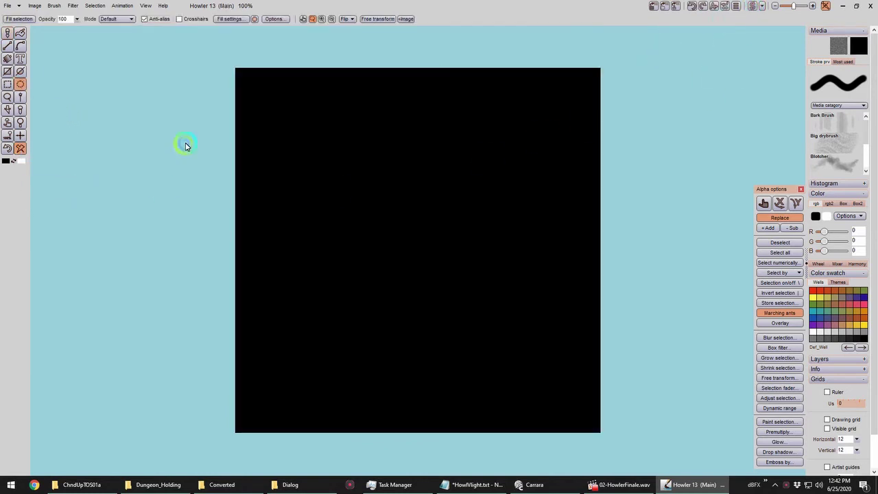
{"action": "left_click_drag", "start_coordinate": [419, 244], "coordinate": [251, 86]}
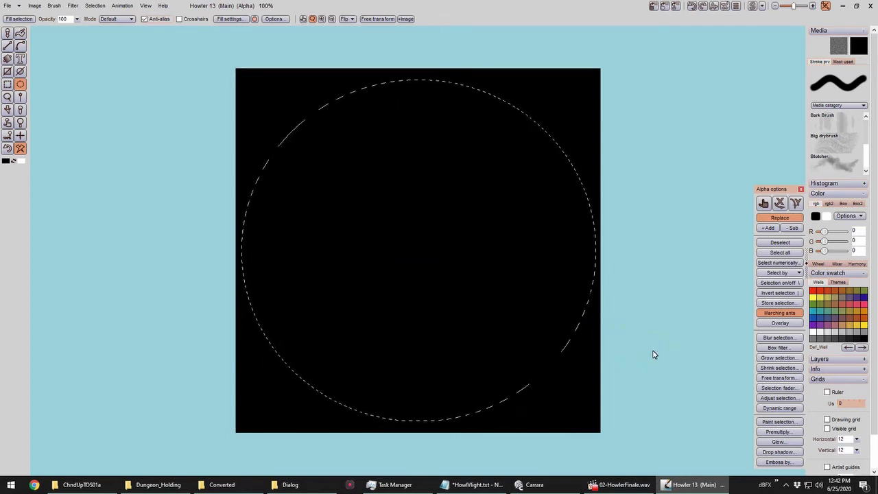
{"action": "left_click", "coordinate": [778, 340]}
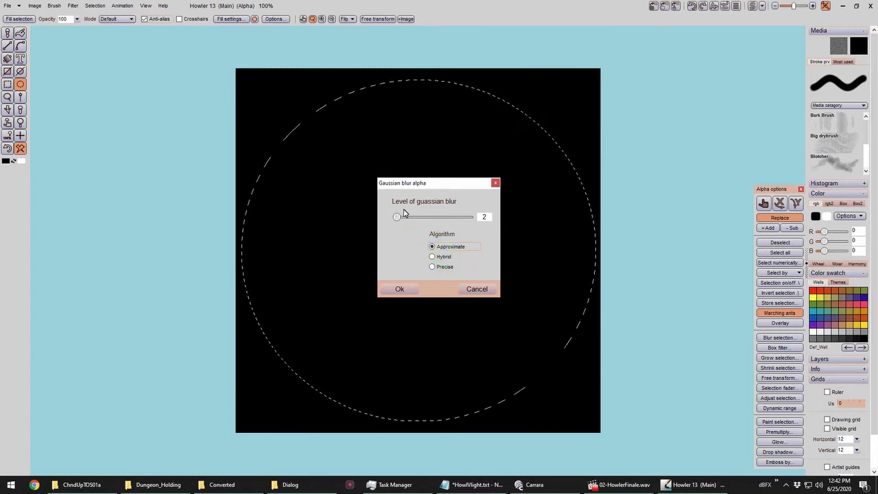
{"action": "left_click_drag", "start_coordinate": [396, 218], "coordinate": [450, 217]}
{"action": "left_click", "coordinate": [408, 294]}
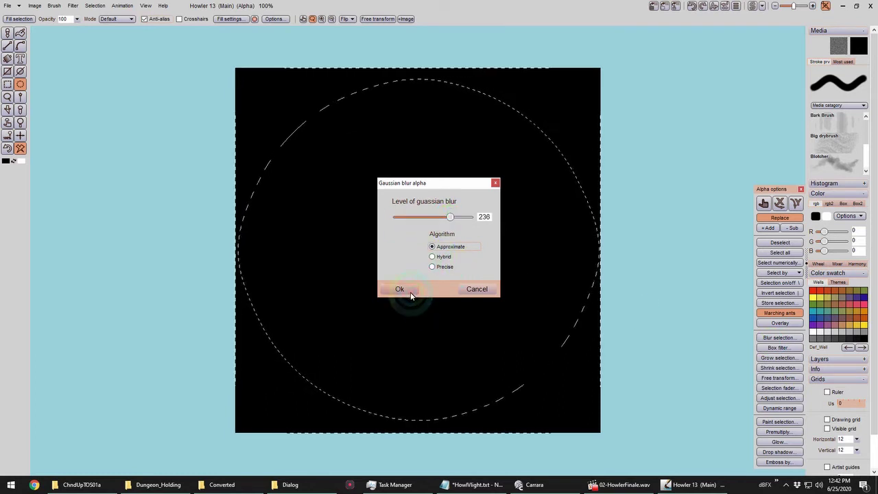
Render Plasma noise clouds at scale 8 into the circle, rerolling the pattern
{"action": "left_click", "coordinate": [69, 7]}
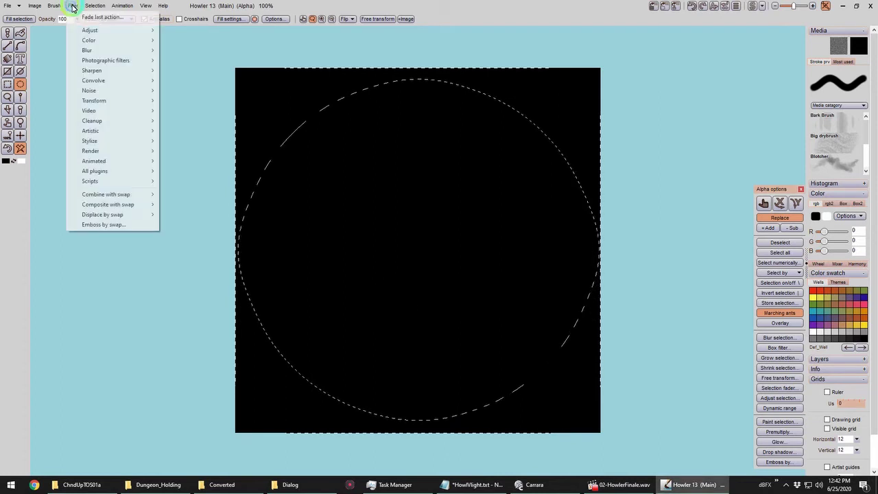
{"action": "left_click", "coordinate": [88, 151]}
{"action": "left_click", "coordinate": [184, 151]}
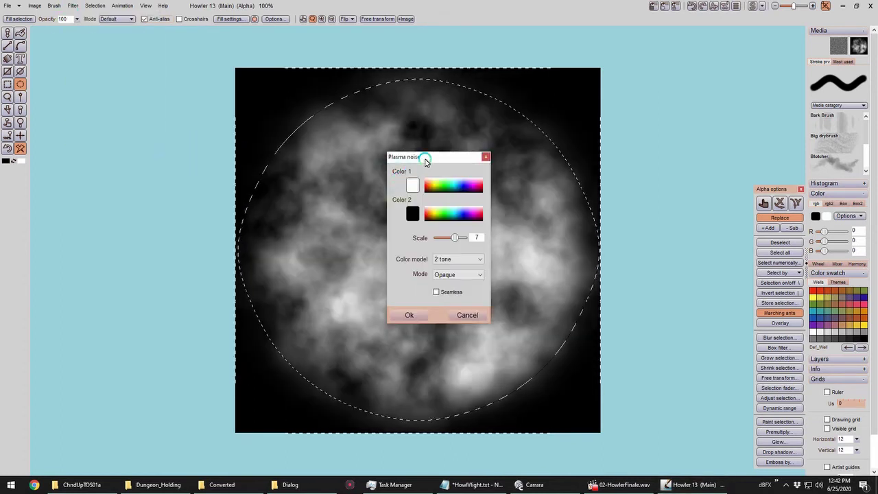
{"action": "left_click_drag", "start_coordinate": [425, 159], "coordinate": [149, 137]}
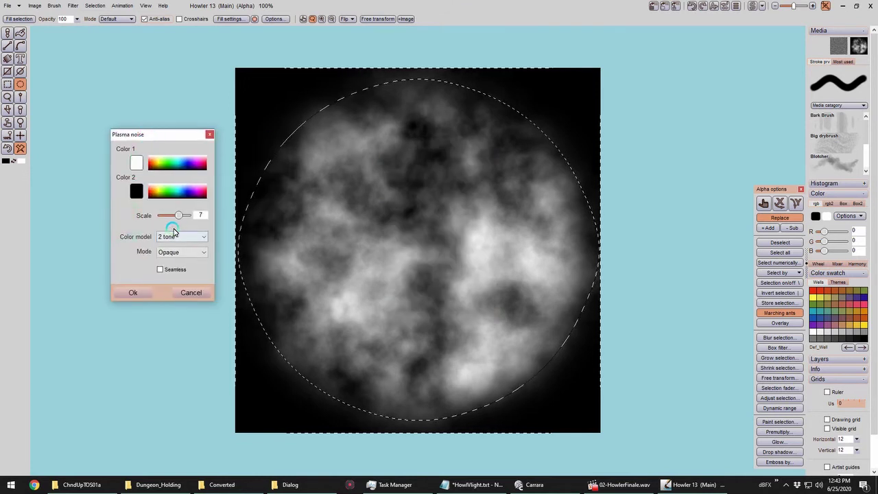
{"action": "left_click_drag", "start_coordinate": [178, 217], "coordinate": [184, 218]}
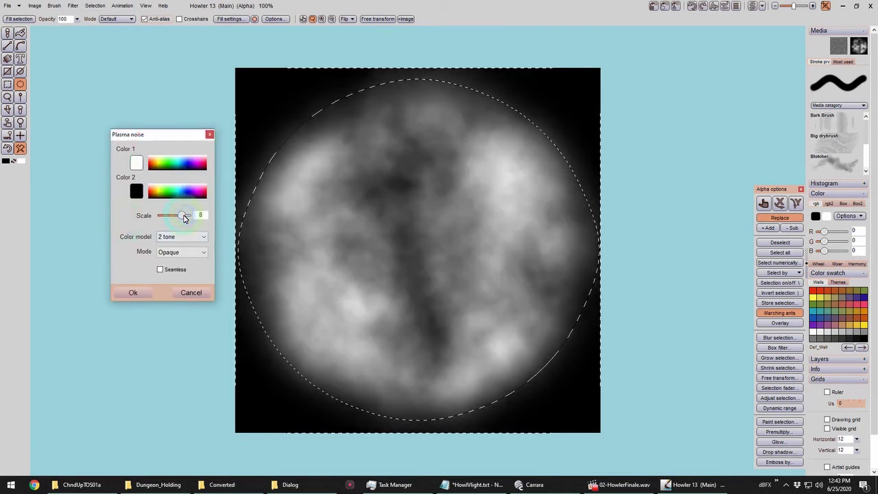
{"action": "left_click", "coordinate": [184, 218]}
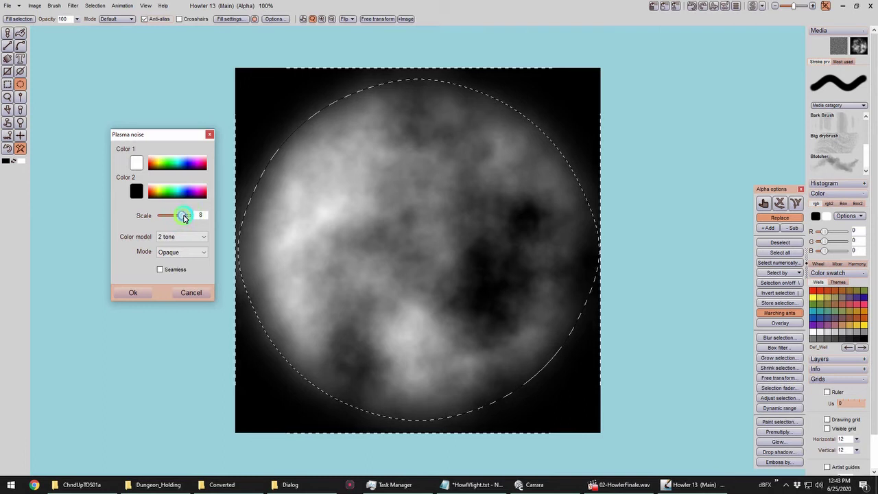
{"action": "left_click", "coordinate": [184, 218]}
{"action": "left_click", "coordinate": [184, 218]}
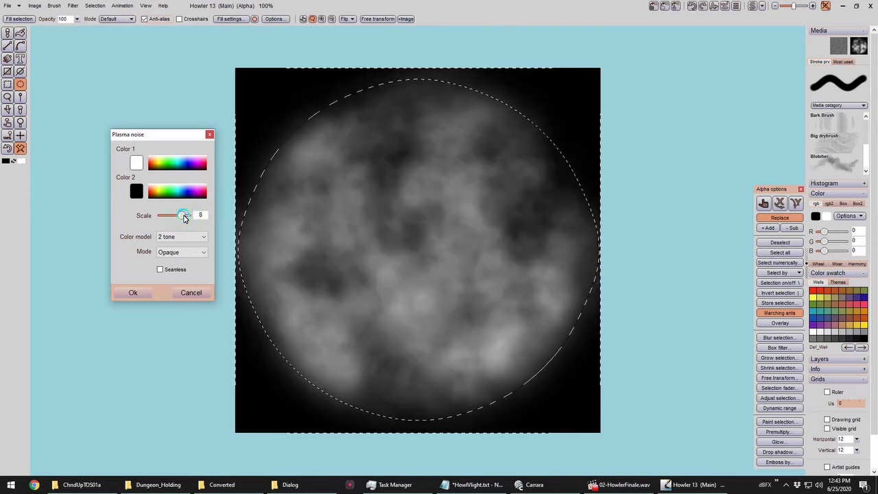
Apply the main clouds, render scale-7 Plasma noise on the swap image, then return to Main
{"action": "left_click", "coordinate": [133, 293]}
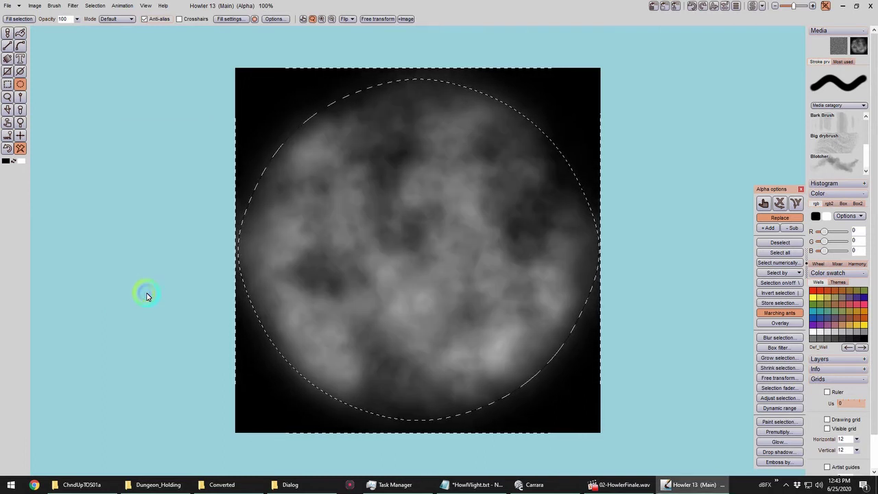
{"action": "left_click", "coordinate": [752, 7]}
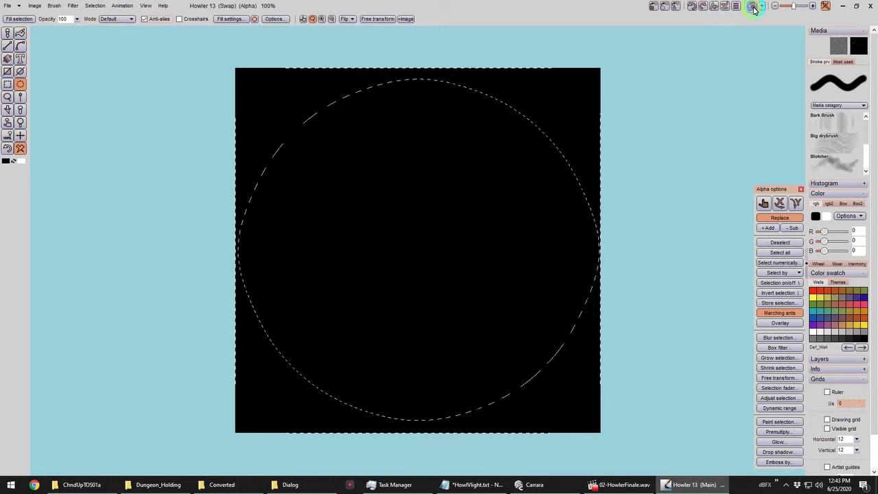
{"action": "left_click", "coordinate": [73, 5]}
{"action": "left_click", "coordinate": [108, 152]}
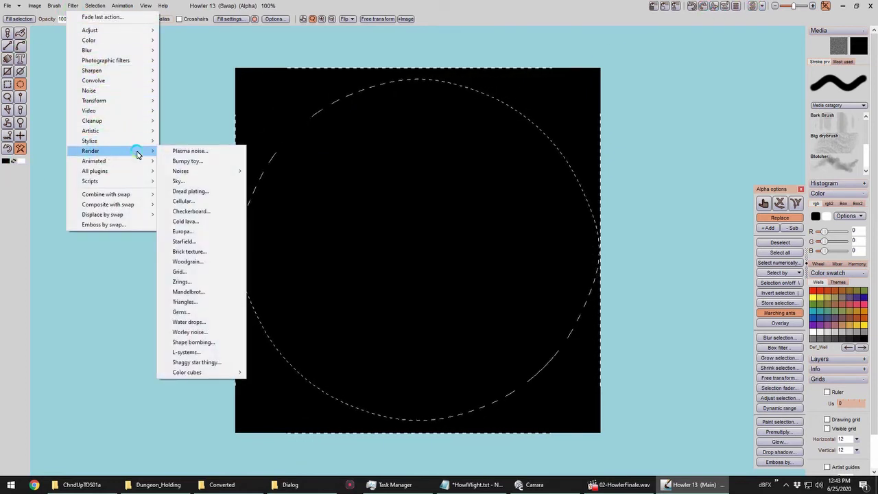
{"action": "left_click", "coordinate": [177, 151]}
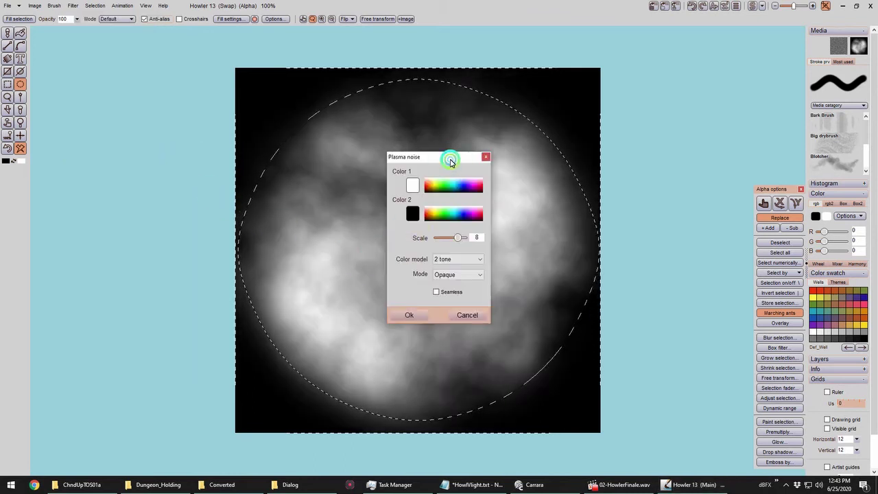
{"action": "left_click_drag", "start_coordinate": [429, 158], "coordinate": [161, 160]}
{"action": "left_click_drag", "start_coordinate": [189, 241], "coordinate": [188, 243]}
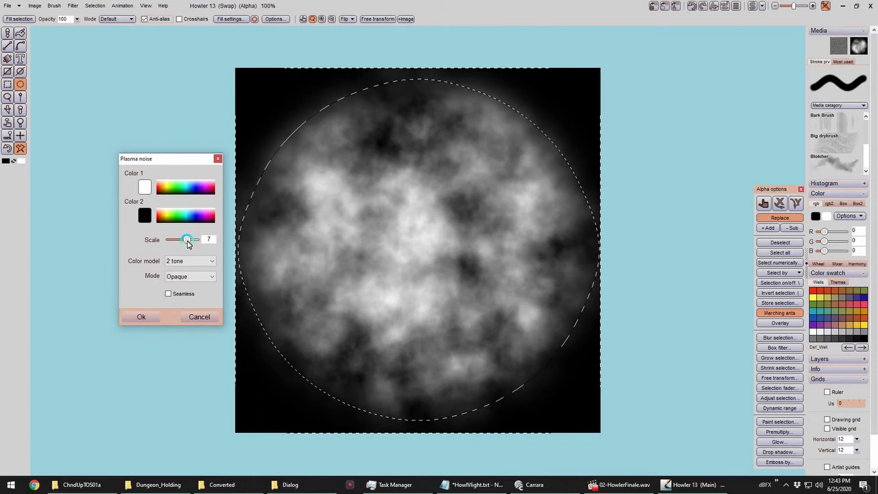
{"action": "left_click", "coordinate": [188, 243]}
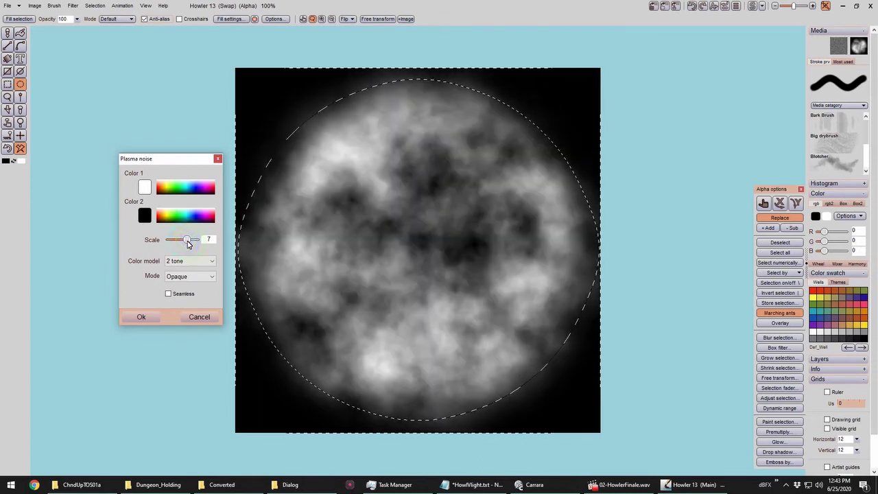
{"action": "left_click", "coordinate": [187, 243]}
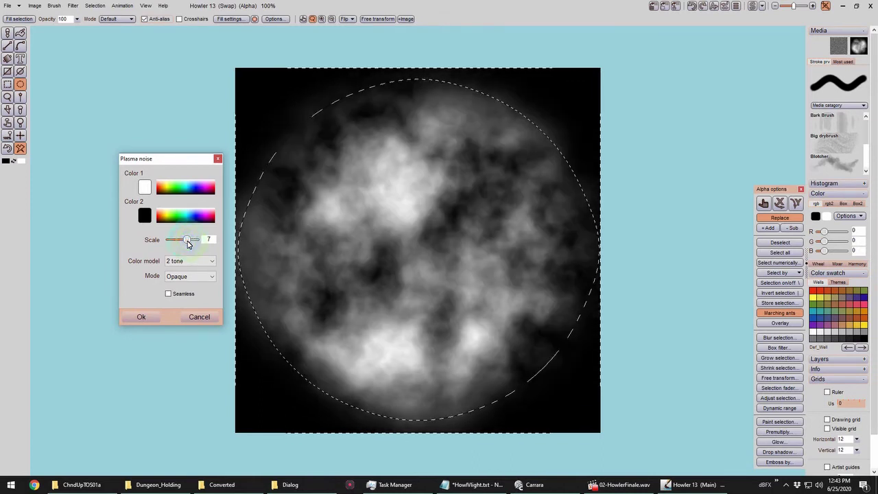
{"action": "left_click", "coordinate": [151, 321]}
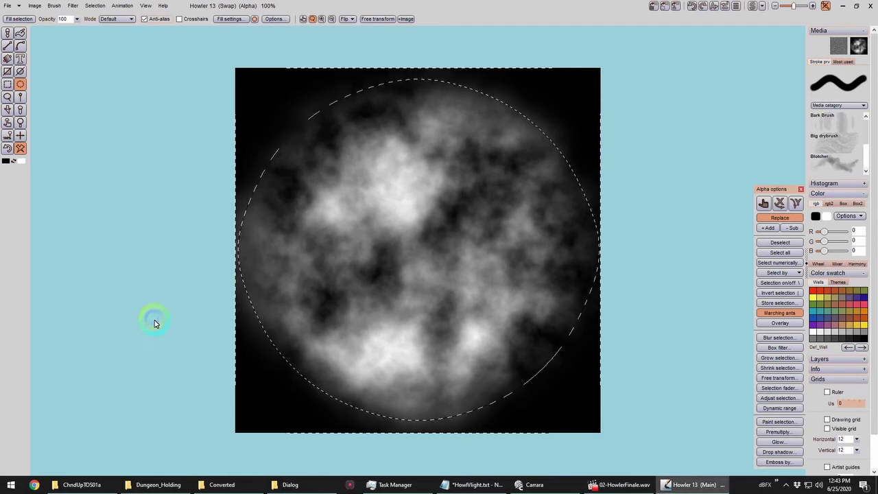
{"action": "left_click", "coordinate": [752, 6]}
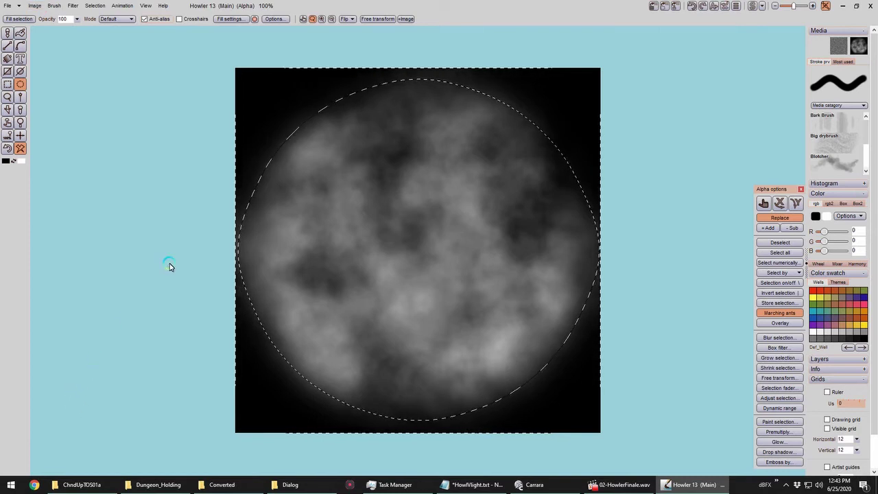
Turn the image into a 300-frame animation at 30 fps
{"action": "left_click", "coordinate": [123, 5]}
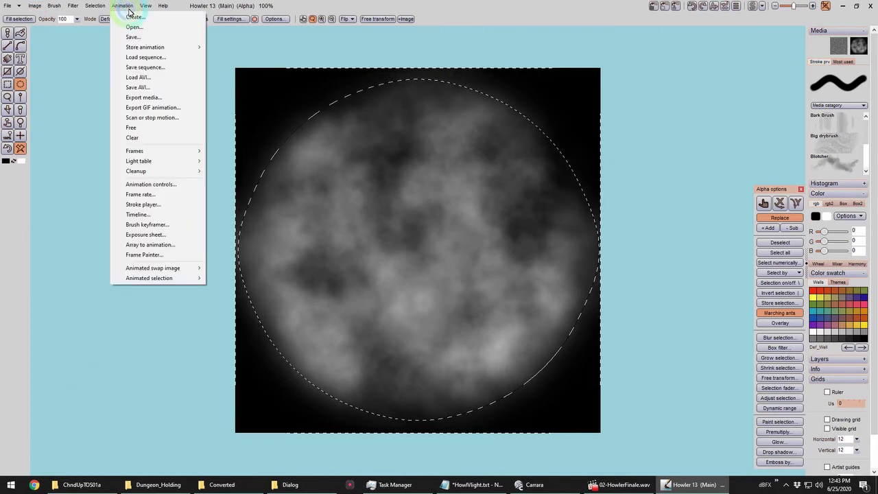
{"action": "left_click", "coordinate": [136, 17]}
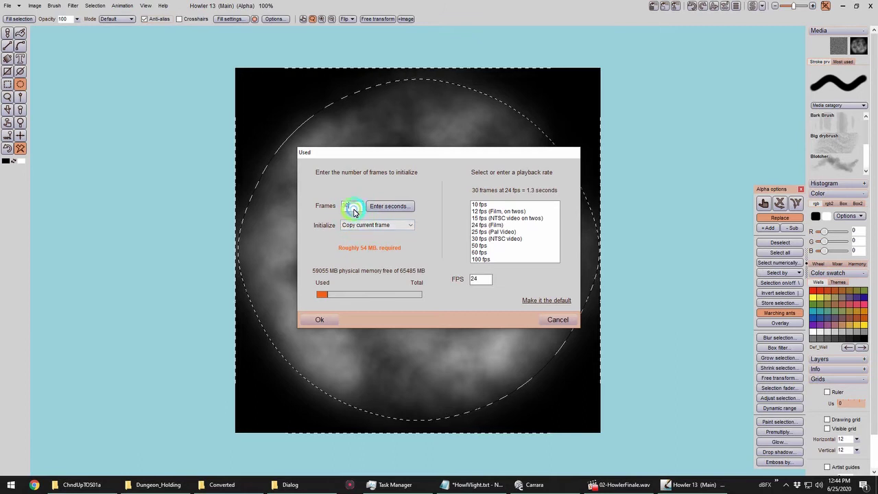
{"action": "type", "text": "0"}
{"action": "left_click", "coordinate": [515, 304]}
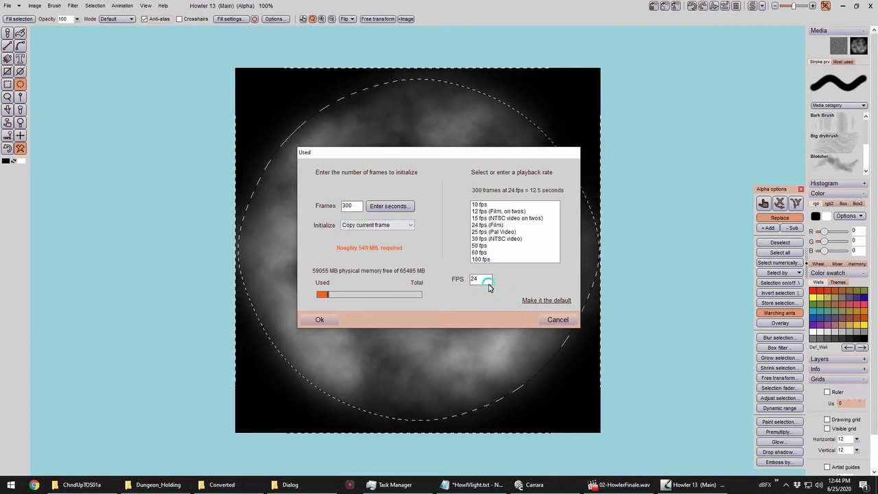
{"action": "left_click_drag", "start_coordinate": [484, 283], "coordinate": [465, 285]}
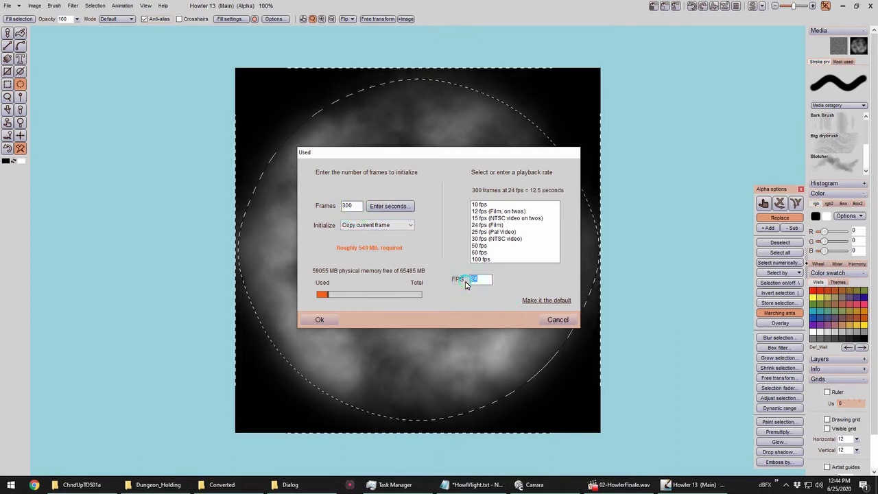
{"action": "type", "text": "30"}
{"action": "left_click", "coordinate": [319, 319]}
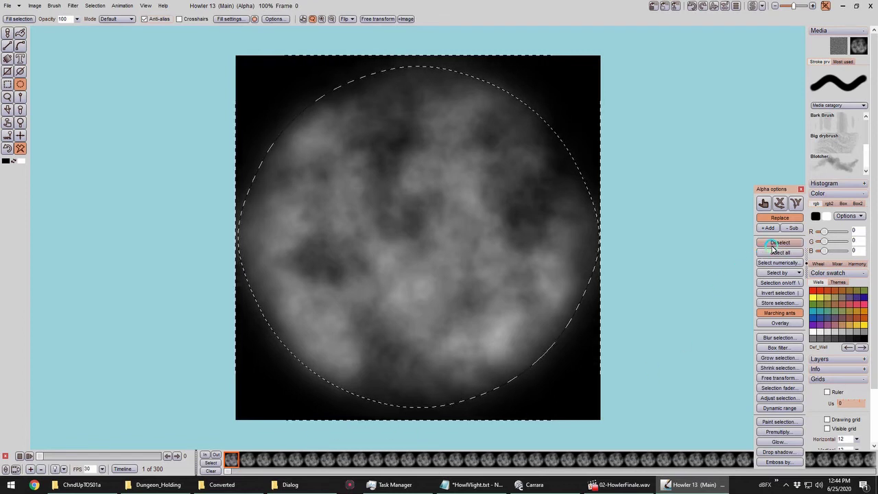
Store the circular selection as an alpha mask and deselect it
{"action": "left_click", "coordinate": [778, 304]}
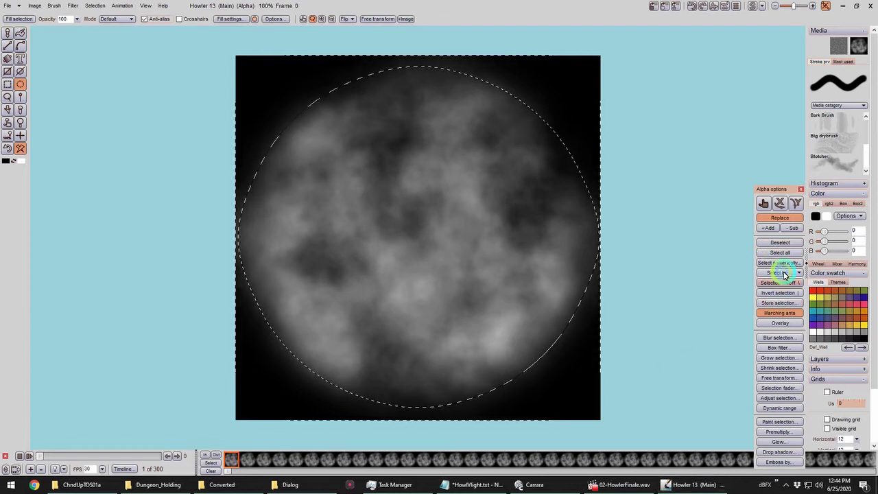
{"action": "left_click", "coordinate": [780, 242]}
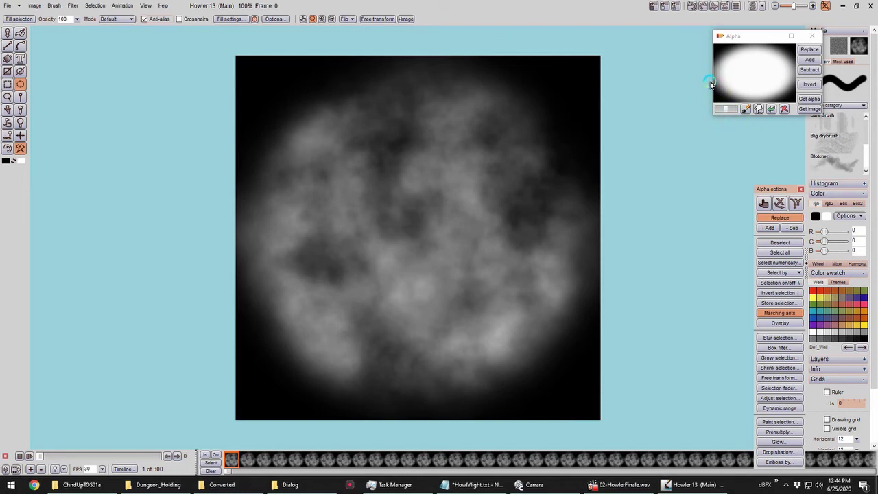
{"action": "left_click_drag", "start_coordinate": [712, 78], "coordinate": [738, 80]}
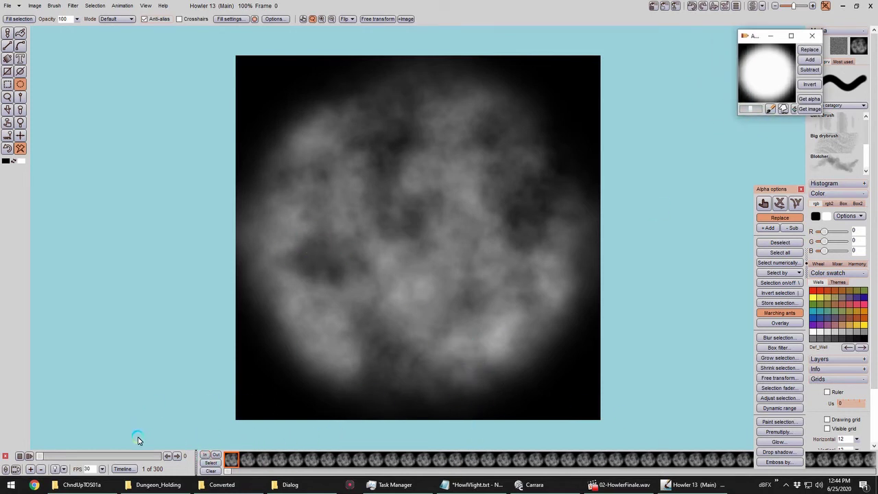
Load Pool displace in the timeline editor with Max displace 12 and Squirrel factor 10
{"action": "left_click", "coordinate": [128, 471]}
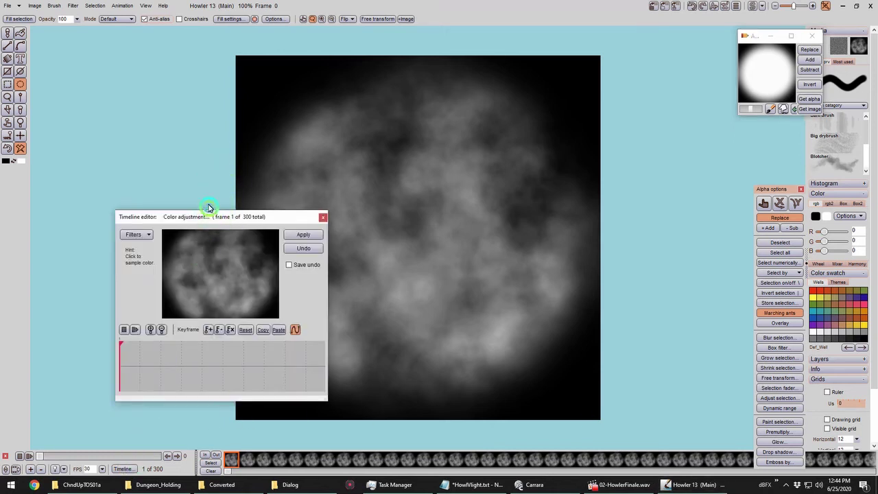
{"action": "left_click_drag", "start_coordinate": [213, 218], "coordinate": [146, 100]}
{"action": "left_click", "coordinate": [85, 118]}
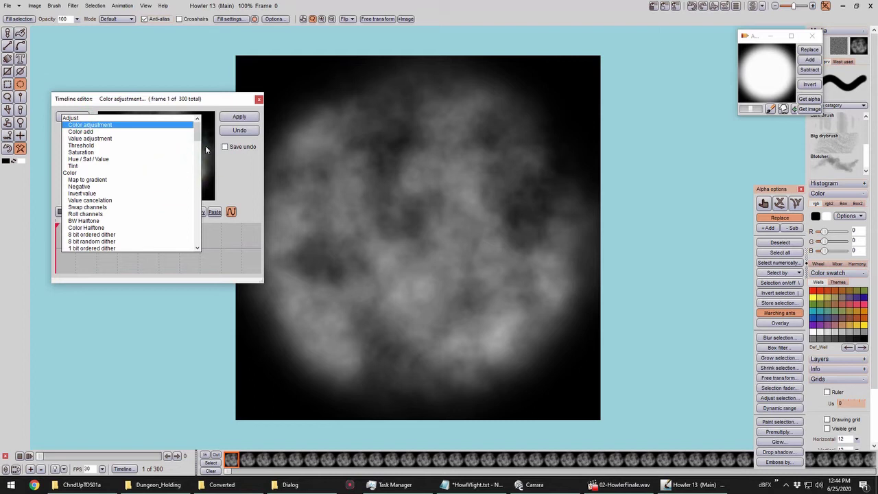
{"action": "left_click_drag", "start_coordinate": [199, 136], "coordinate": [198, 250]}
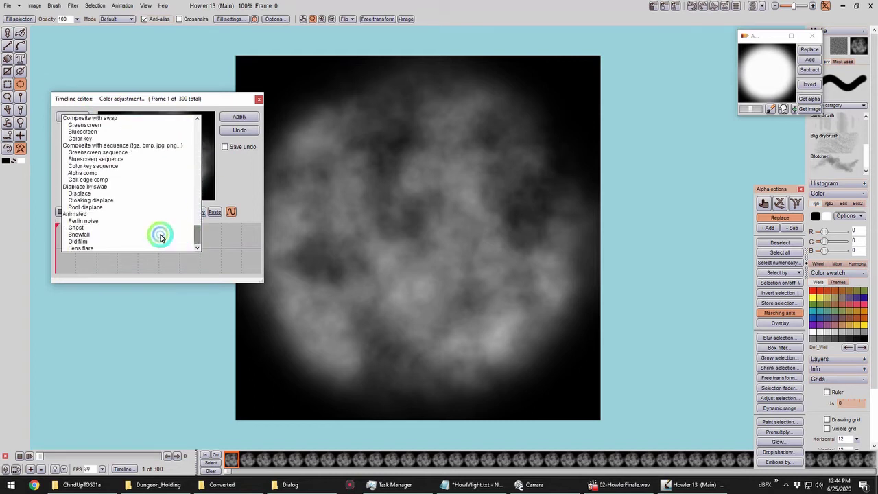
{"action": "left_click", "coordinate": [92, 212]}
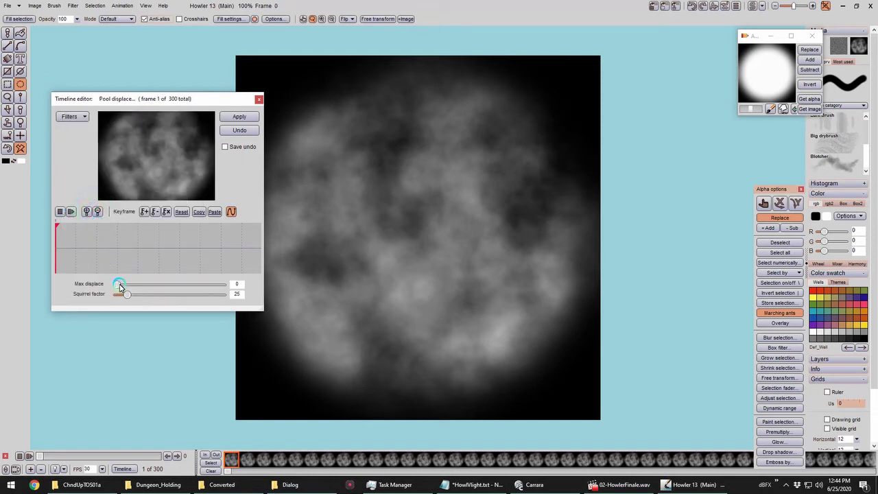
{"action": "mouse_move", "coordinate": [119, 287]}
{"action": "left_mouse_down"}
{"action": "mouse_move", "coordinate": [141, 284]}
{"action": "mouse_move", "coordinate": [120, 285]}
{"action": "left_mouse_up"}
{"action": "mouse_move", "coordinate": [124, 292]}
{"action": "left_mouse_down"}
{"action": "mouse_move", "coordinate": [134, 298]}
{"action": "mouse_move", "coordinate": [120, 294]}
{"action": "left_mouse_up"}
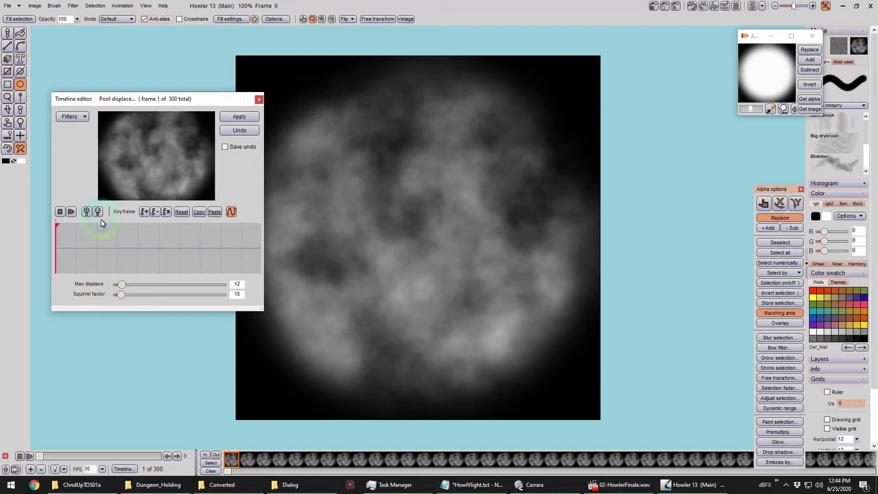
Add Pool displace keyframes at the first and last frames
{"action": "left_click", "coordinate": [146, 215]}
{"action": "left_click", "coordinate": [267, 254]}
{"action": "left_click", "coordinate": [154, 215]}
{"action": "left_click", "coordinate": [144, 212]}
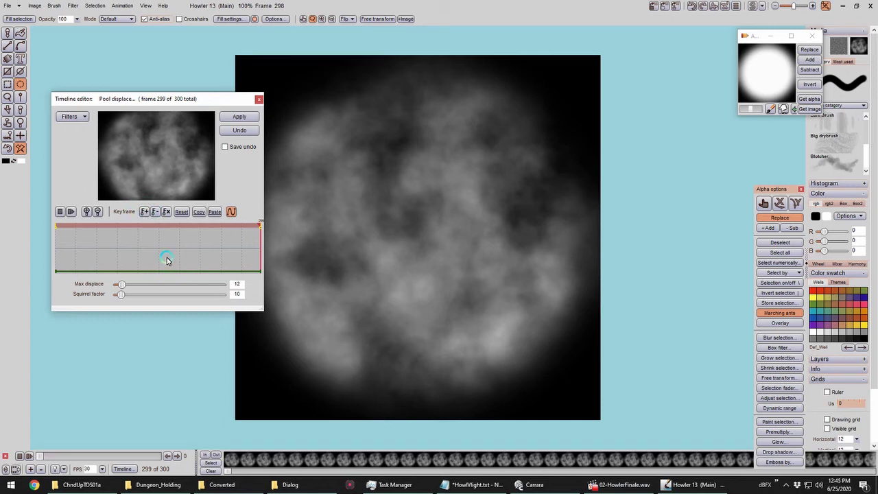
At frame 99, increase Max displace and adjust Squirrel factor, then add a keyframe
{"action": "left_click", "coordinate": [123, 236]}
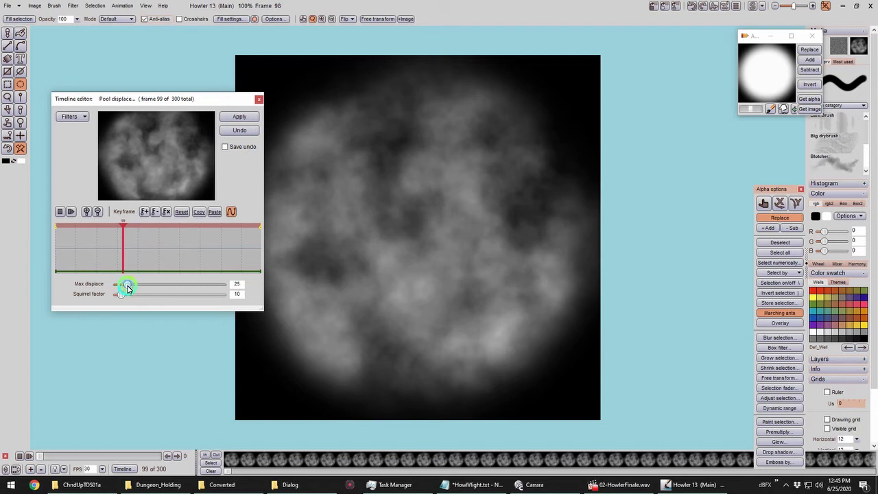
{"action": "left_click_drag", "start_coordinate": [126, 286], "coordinate": [121, 295]}
{"action": "mouse_move", "coordinate": [133, 284]}
{"action": "left_mouse_down"}
{"action": "mouse_move", "coordinate": [158, 287]}
{"action": "mouse_move", "coordinate": [143, 286]}
{"action": "left_mouse_up"}
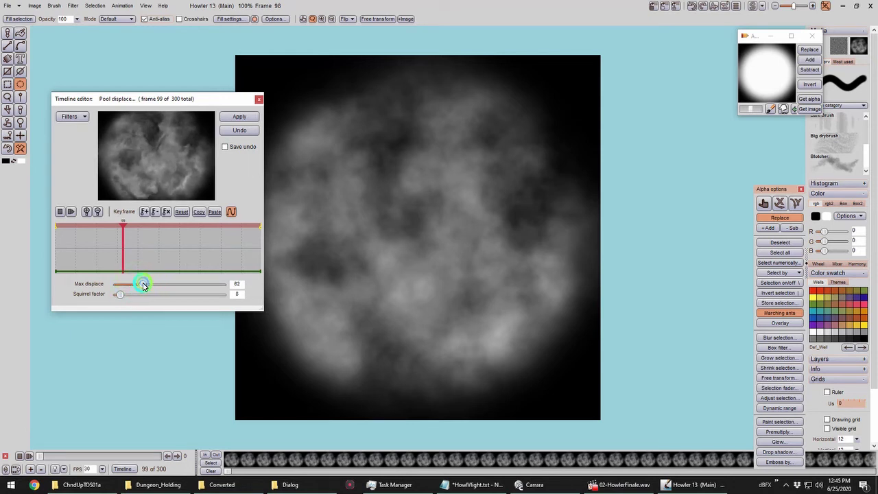
{"action": "left_click", "coordinate": [144, 211]}
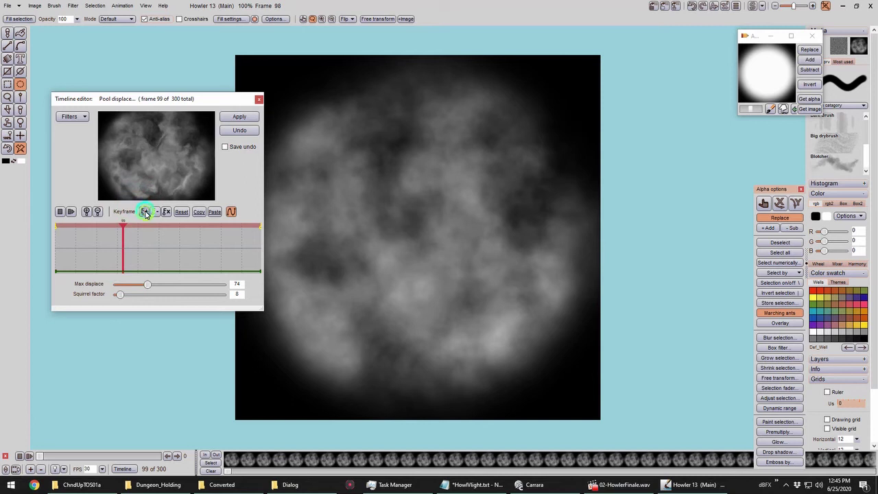
At frame 184, lower Max displace and raise Squirrel factor, then add a keyframe
{"action": "left_click", "coordinate": [180, 246]}
{"action": "left_click", "coordinate": [135, 295]}
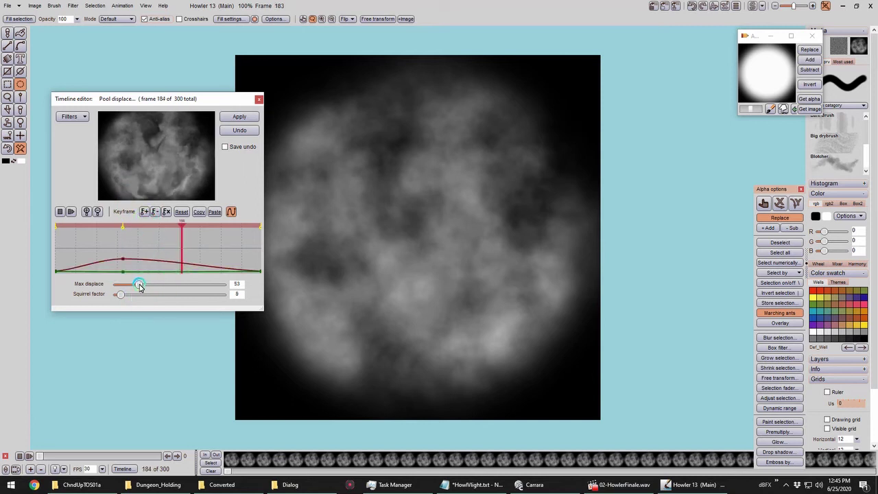
{"action": "mouse_move", "coordinate": [140, 286]}
{"action": "left_mouse_down"}
{"action": "mouse_move", "coordinate": [151, 286]}
{"action": "mouse_move", "coordinate": [136, 286]}
{"action": "left_mouse_up"}
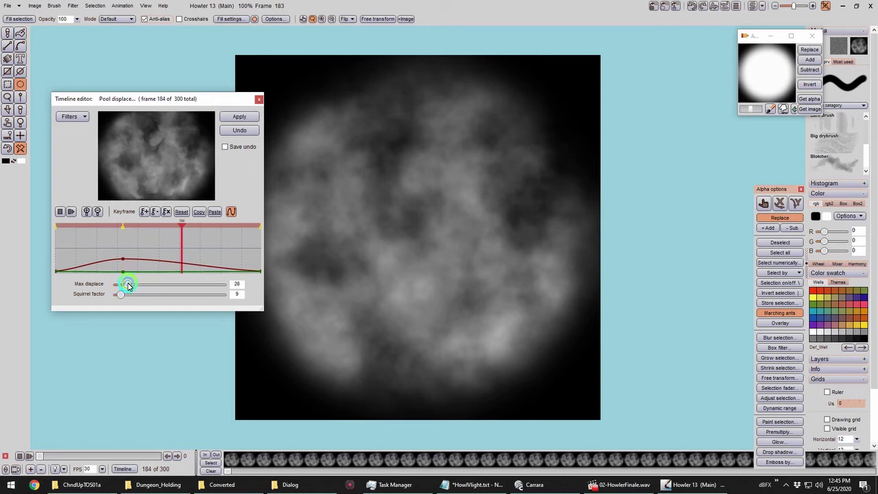
{"action": "left_click_drag", "start_coordinate": [121, 296], "coordinate": [124, 297]}
{"action": "left_click", "coordinate": [241, 157]}
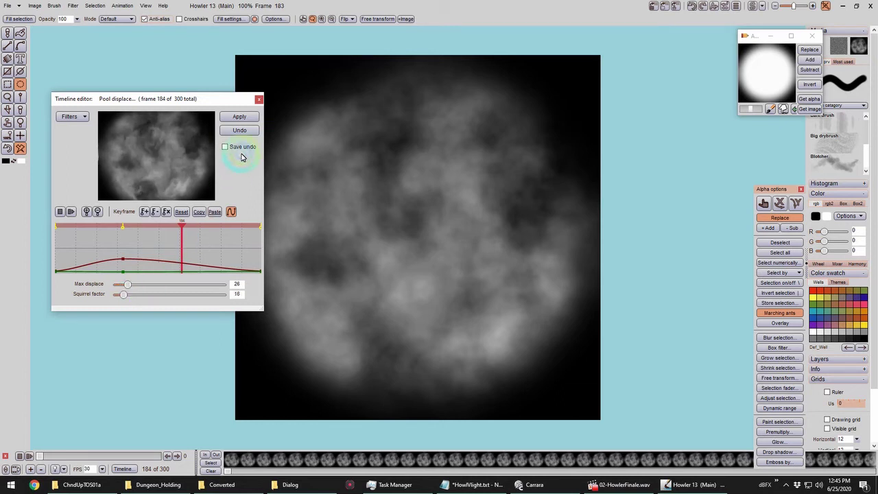
{"action": "left_click", "coordinate": [143, 212]}
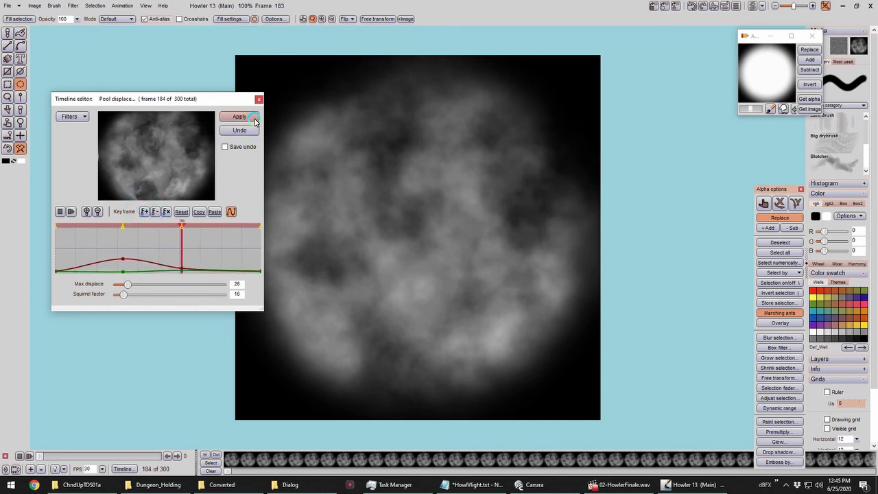
Scrub to preview the displacement, render it across all frames, and close the editor
{"action": "left_click", "coordinate": [174, 241]}
{"action": "left_click_drag", "start_coordinate": [181, 247], "coordinate": [70, 254]}
{"action": "left_click", "coordinate": [238, 118]}
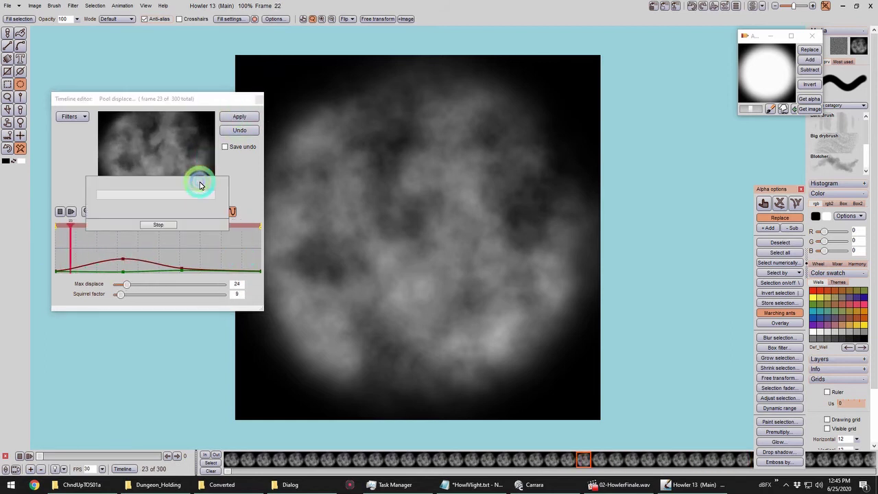
{"action": "left_click", "coordinate": [260, 99]}
Play back the swirling fog, then pick Mix buffers in the animated filter editor
{"action": "left_click", "coordinate": [29, 456]}
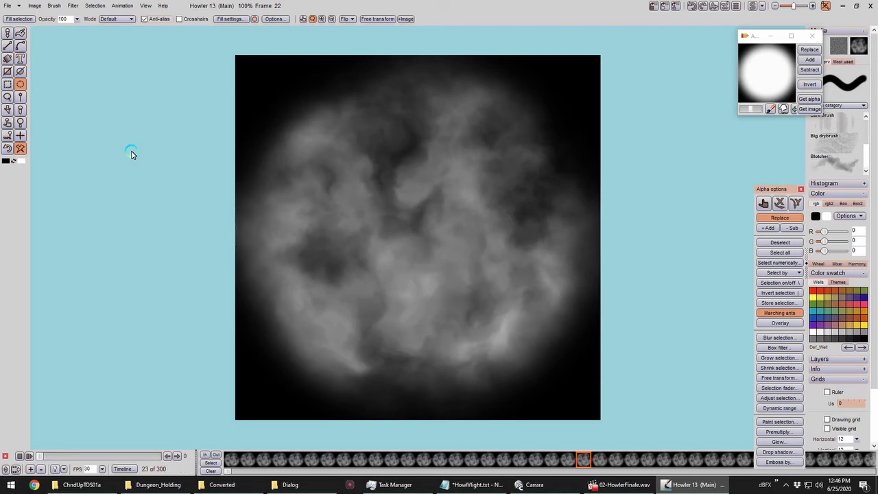
{"action": "left_click", "coordinate": [31, 456]}
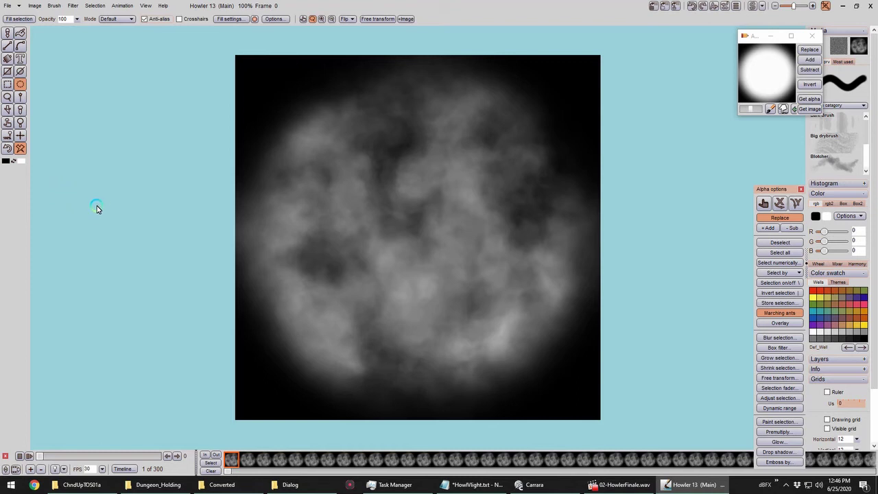
{"action": "left_click", "coordinate": [128, 471]}
{"action": "left_click", "coordinate": [208, 264]}
{"action": "left_click_drag", "start_coordinate": [214, 220], "coordinate": [129, 101]}
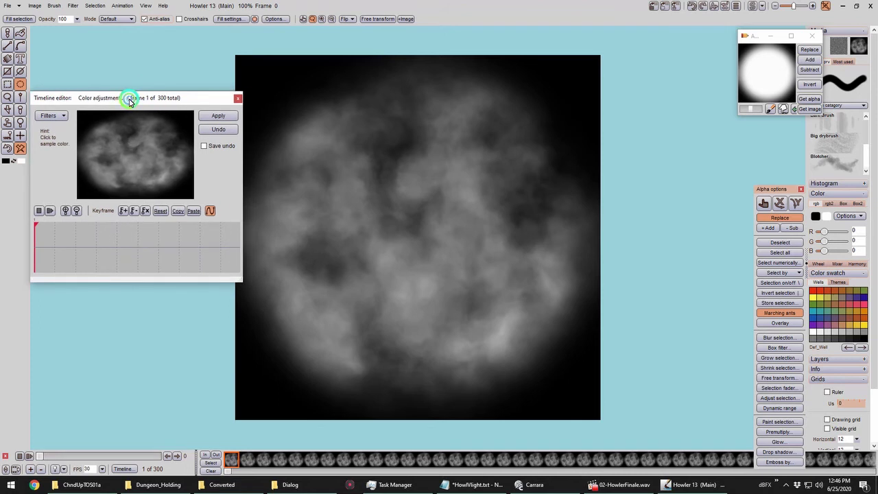
{"action": "left_click", "coordinate": [125, 164]}
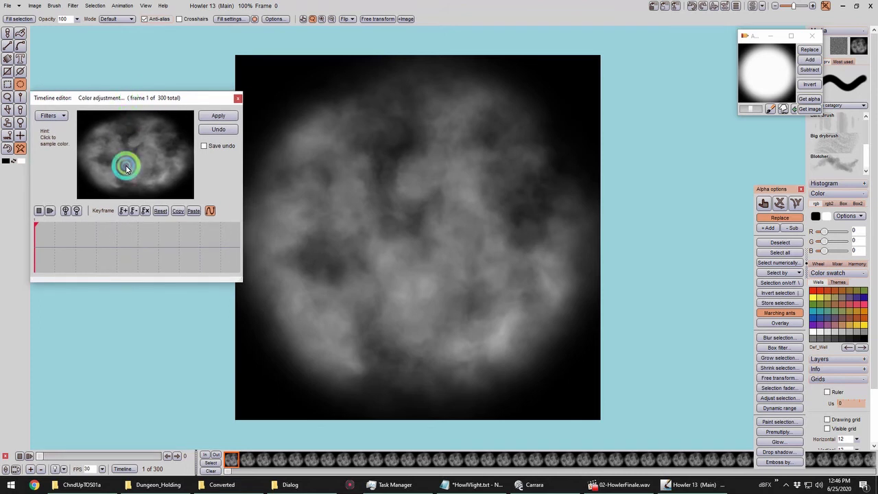
{"action": "left_click", "coordinate": [62, 113]}
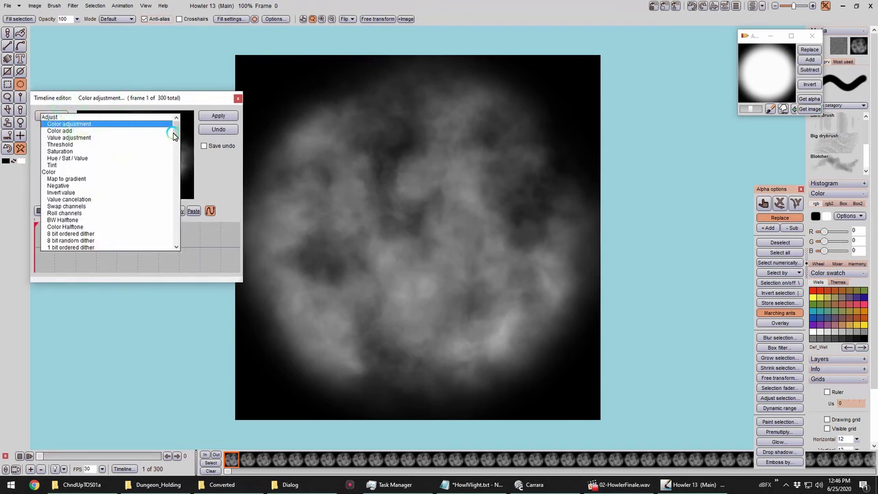
{"action": "left_click_drag", "start_coordinate": [177, 136], "coordinate": [173, 253]}
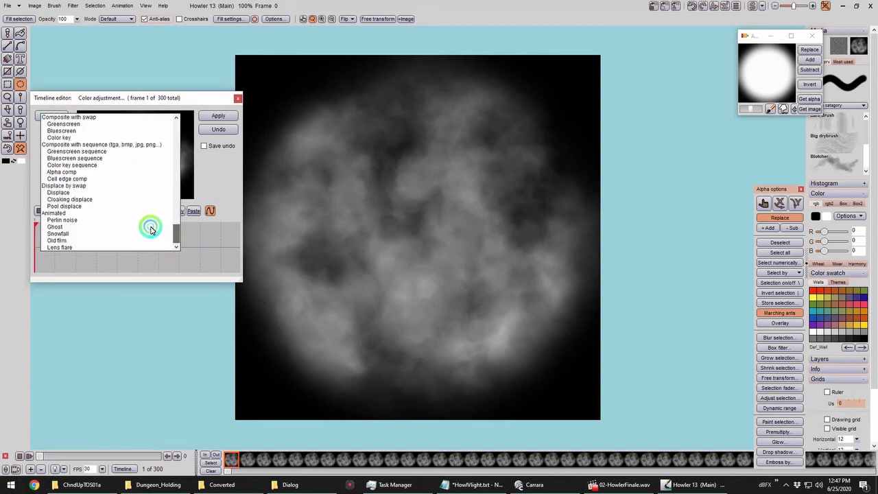
{"action": "scroll", "coordinate": [128, 199], "scroll_direction": "up", "scroll_amount": 4}
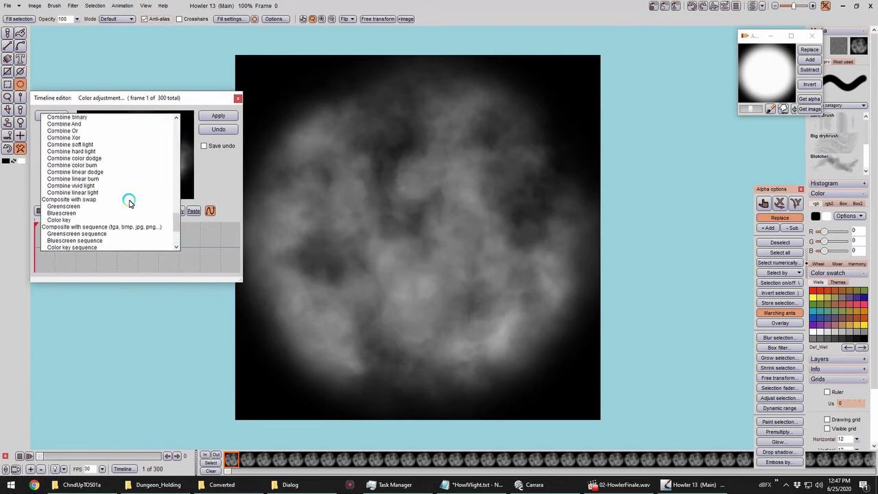
{"action": "scroll", "coordinate": [127, 200], "scroll_direction": "up", "scroll_amount": 5}
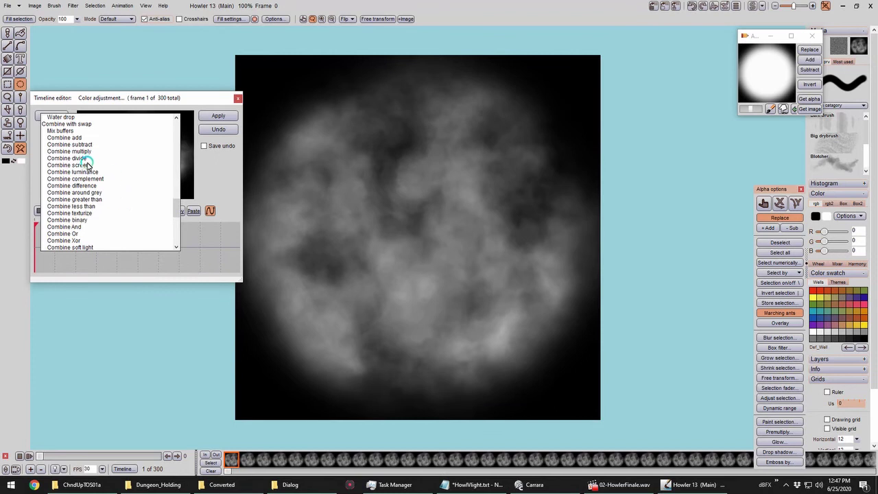
{"action": "left_click", "coordinate": [61, 131]}
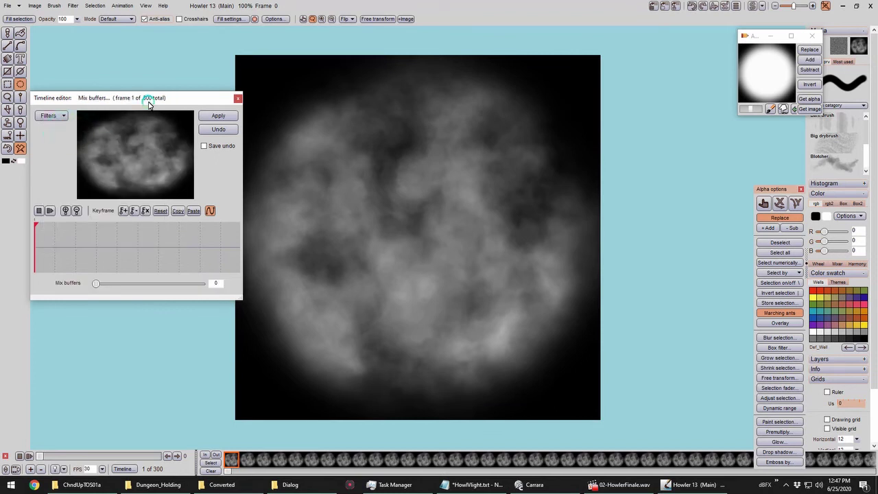
Keyframe Mix buffers at both ends and 126 at frame 150, render, and close the editor
{"action": "left_click_drag", "start_coordinate": [151, 99], "coordinate": [221, 97]}
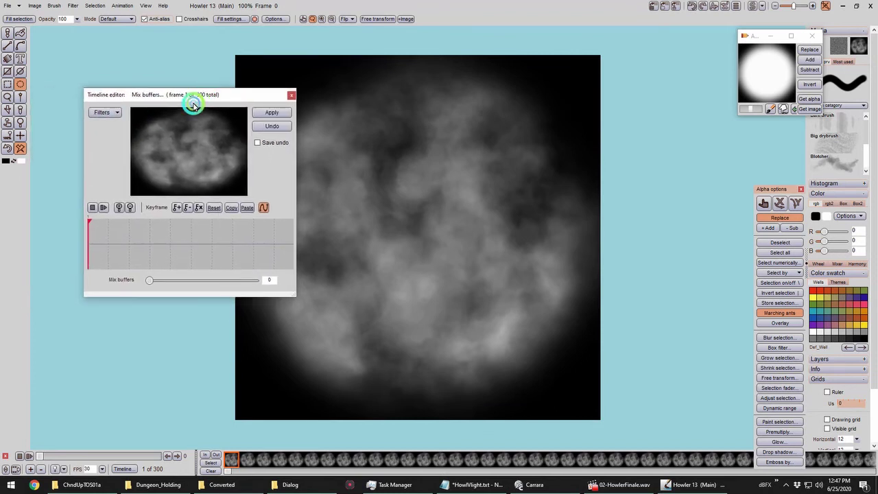
{"action": "left_click_drag", "start_coordinate": [144, 240], "coordinate": [324, 254]}
{"action": "left_click", "coordinate": [176, 207]}
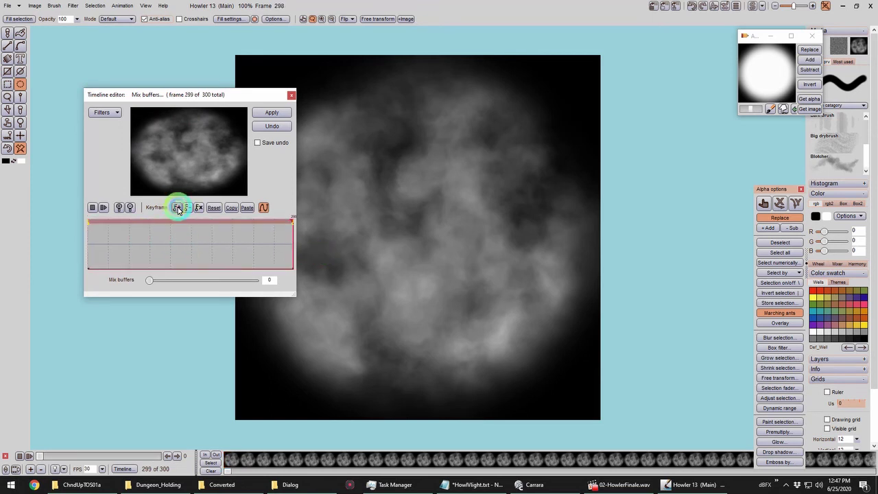
{"action": "left_click", "coordinate": [190, 236]}
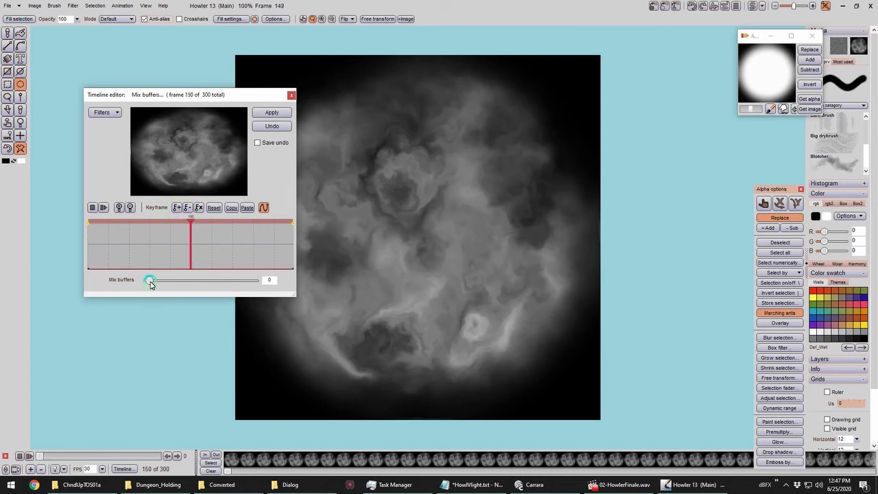
{"action": "left_click_drag", "start_coordinate": [151, 280], "coordinate": [201, 283]}
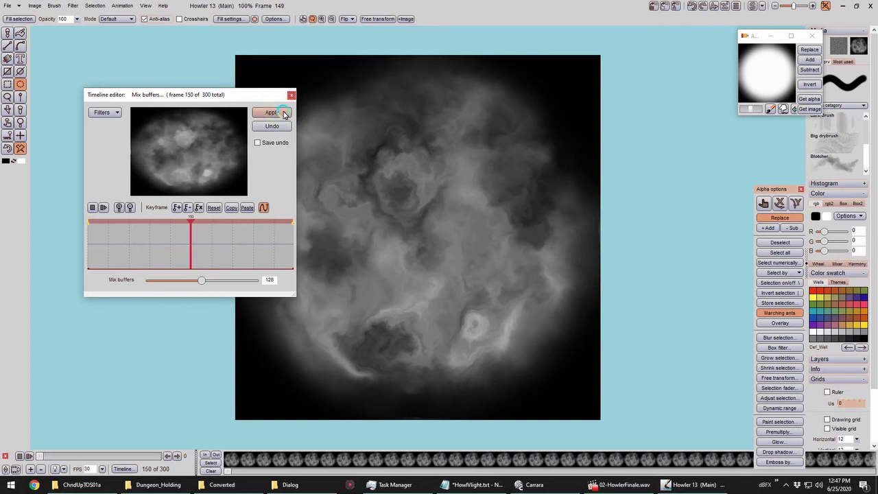
{"action": "left_click", "coordinate": [177, 207]}
{"action": "left_click", "coordinate": [267, 114]}
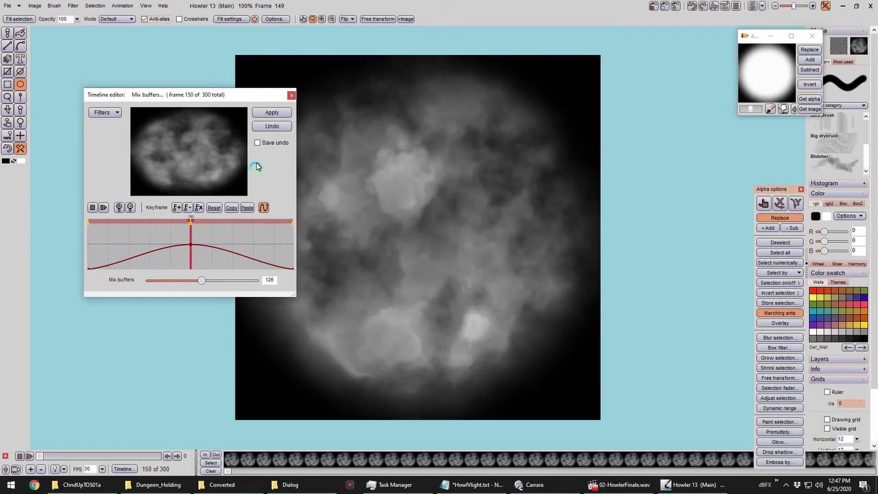
{"action": "left_click", "coordinate": [290, 97]}
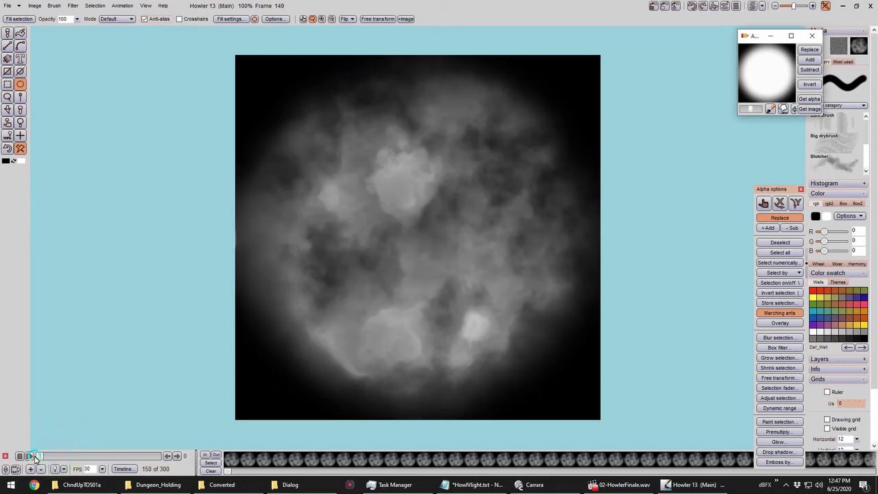
{"action": "left_click", "coordinate": [29, 456]}
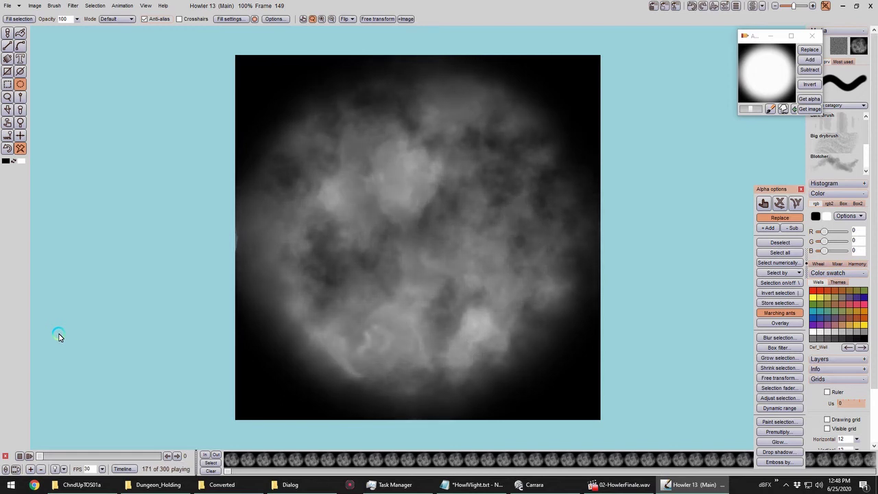
{"action": "left_click", "coordinate": [20, 456]}
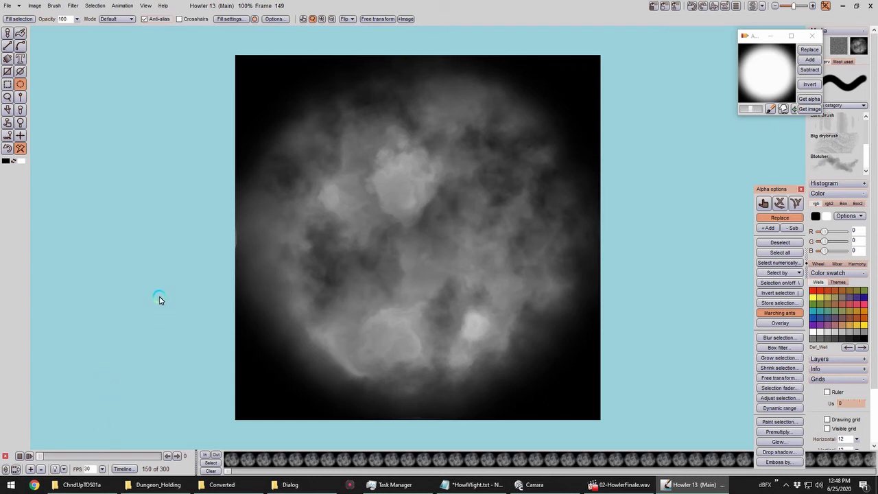
Pick the Transform filter in the timeline editor and add a starting keyframe at frame 1
{"action": "left_click", "coordinate": [123, 469]}
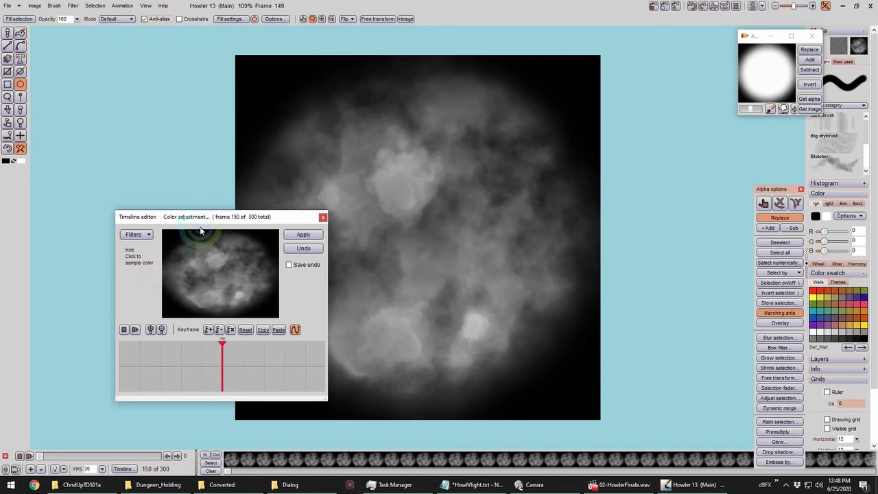
{"action": "left_click_drag", "start_coordinate": [208, 220], "coordinate": [124, 107]}
{"action": "left_click", "coordinate": [104, 158]}
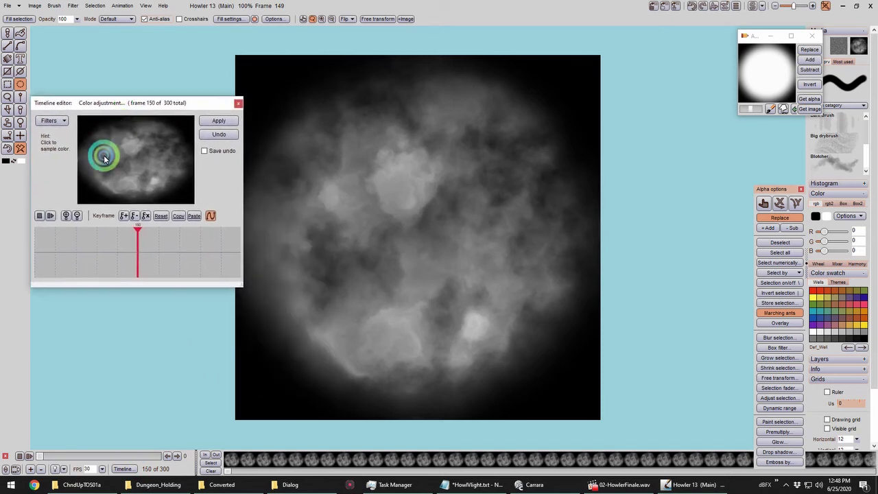
{"action": "left_click", "coordinate": [63, 119]}
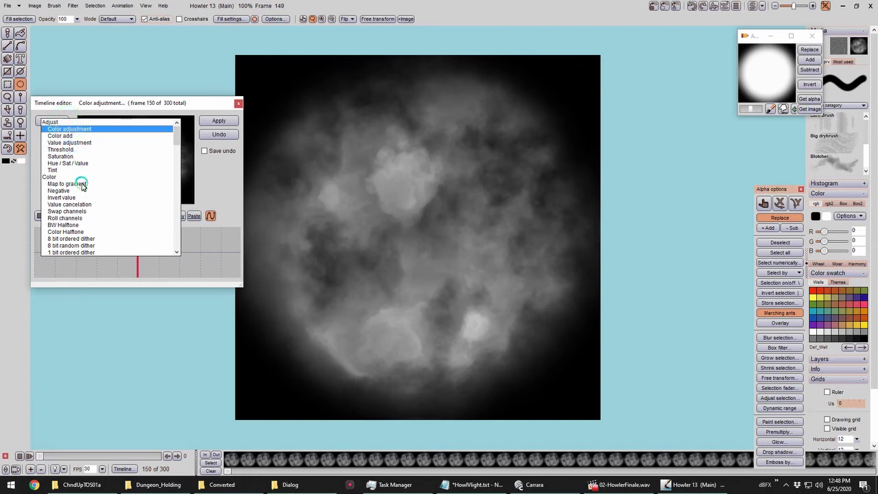
{"action": "scroll", "coordinate": [84, 192], "scroll_direction": "down", "scroll_amount": 6}
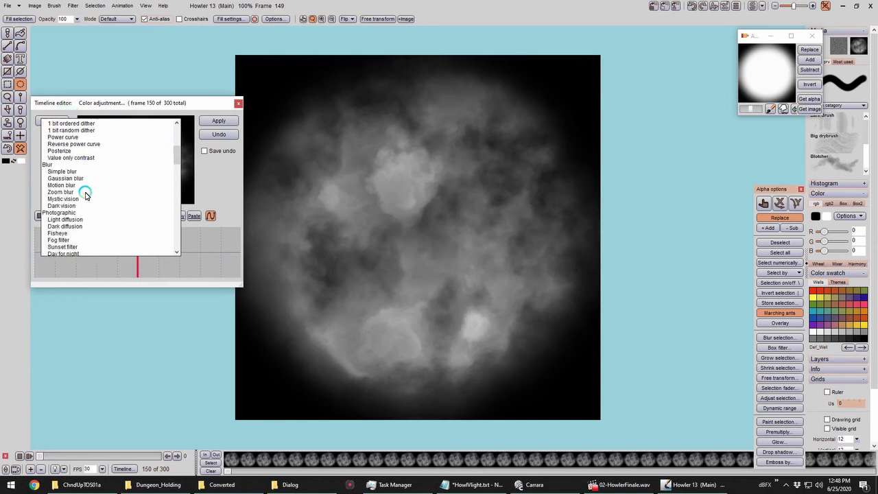
{"action": "scroll", "coordinate": [85, 195], "scroll_direction": "down", "scroll_amount": 5}
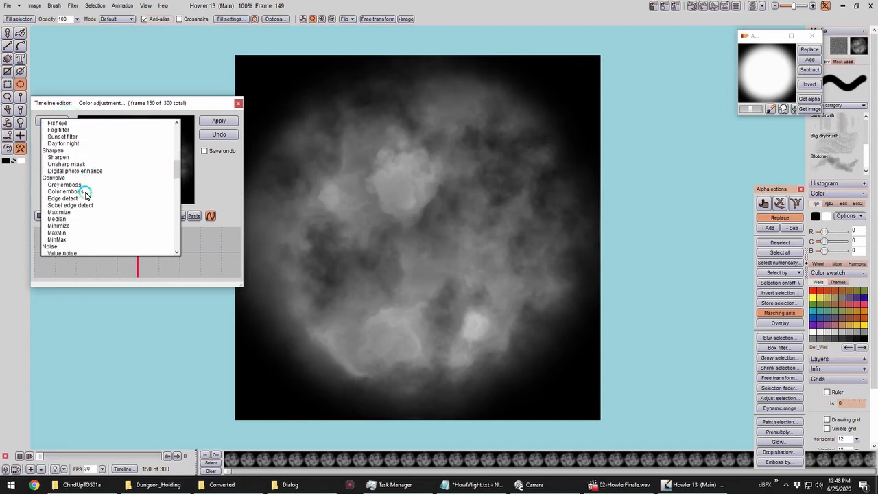
{"action": "scroll", "coordinate": [85, 195], "scroll_direction": "down", "scroll_amount": 2}
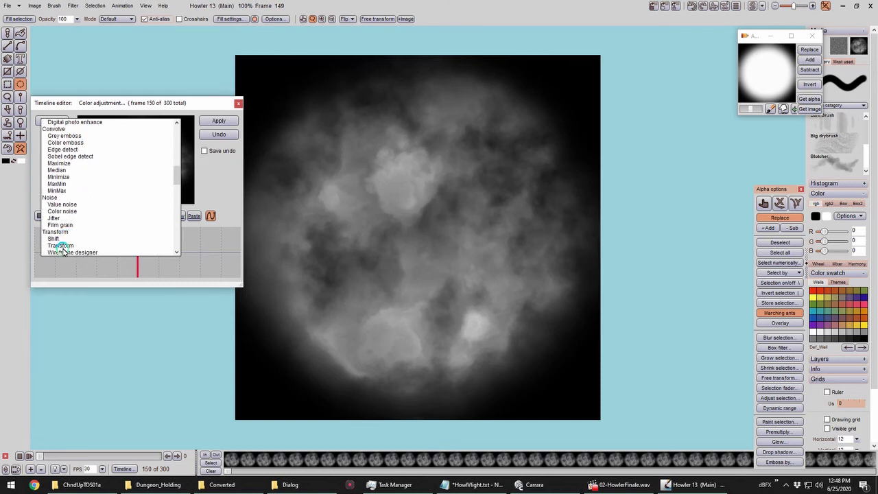
{"action": "left_click", "coordinate": [60, 246]}
{"action": "left_click", "coordinate": [28, 257]}
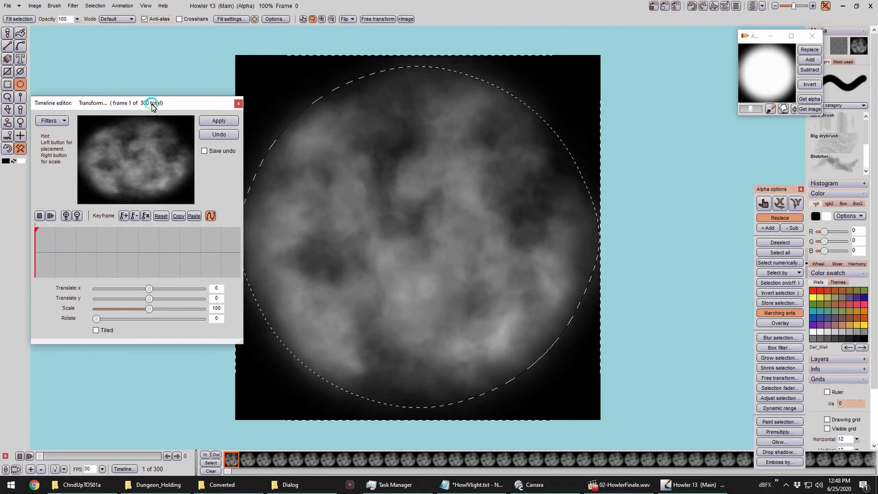
{"action": "left_click_drag", "start_coordinate": [152, 103], "coordinate": [193, 95]}
{"action": "left_click", "coordinate": [167, 206]}
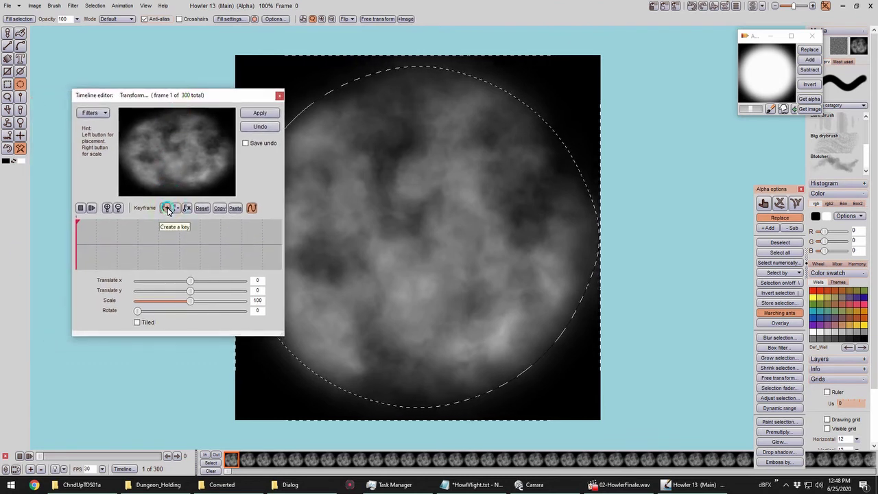
Set Rotate to 93 at frame 300, keyframe it, and render across all frames
{"action": "left_click", "coordinate": [122, 258]}
{"action": "left_click_drag", "start_coordinate": [85, 256], "coordinate": [302, 255]}
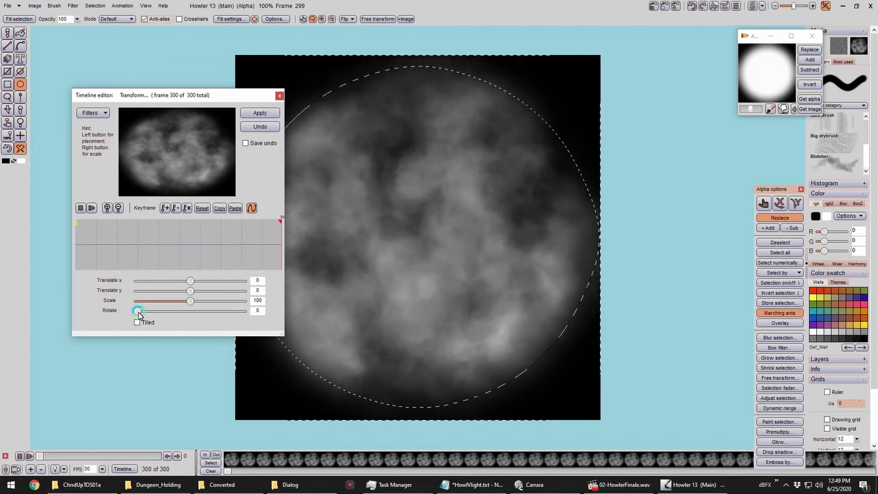
{"action": "left_click_drag", "start_coordinate": [138, 314], "coordinate": [165, 313]}
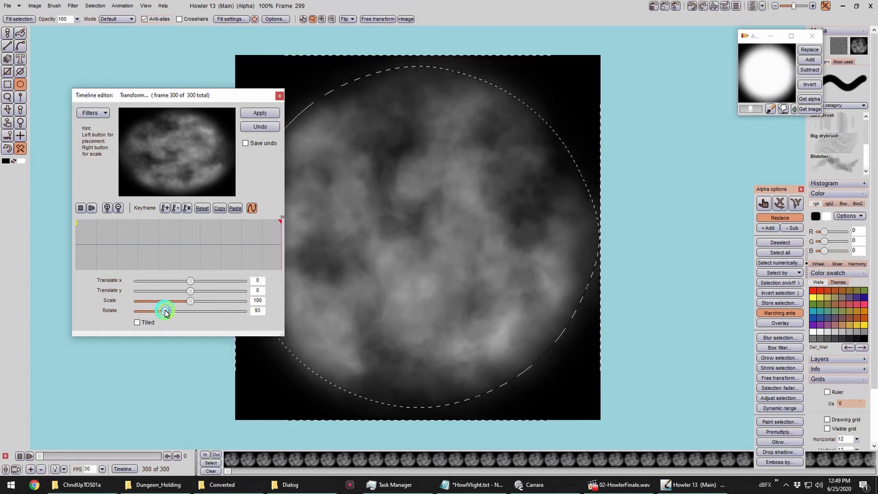
{"action": "left_click", "coordinate": [165, 209]}
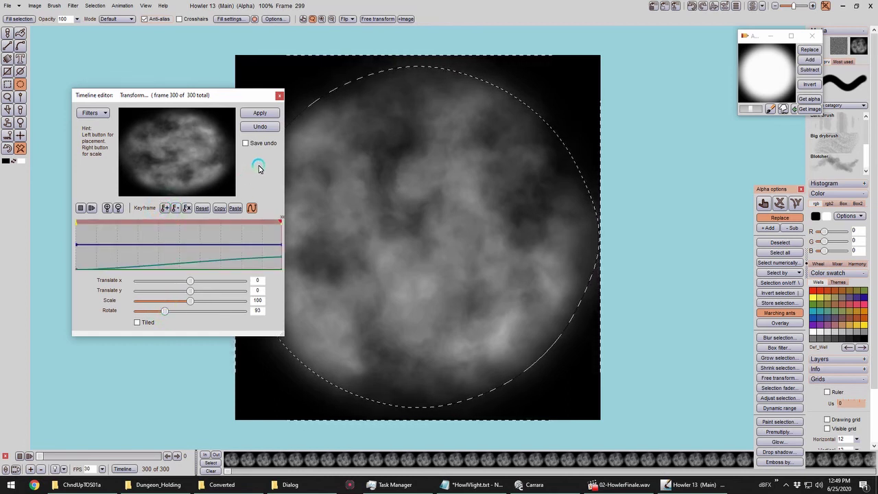
{"action": "left_click", "coordinate": [260, 113]}
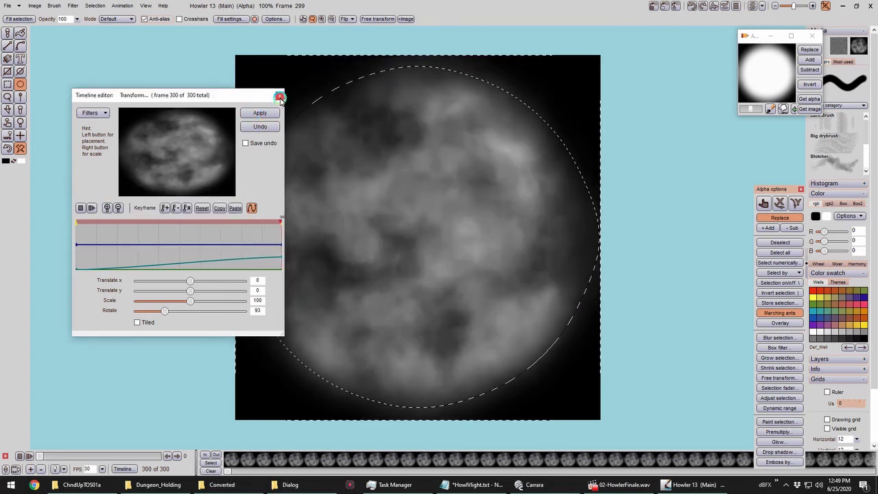
Close the filter editor and play back the rotating fog animation
{"action": "left_click", "coordinate": [280, 98]}
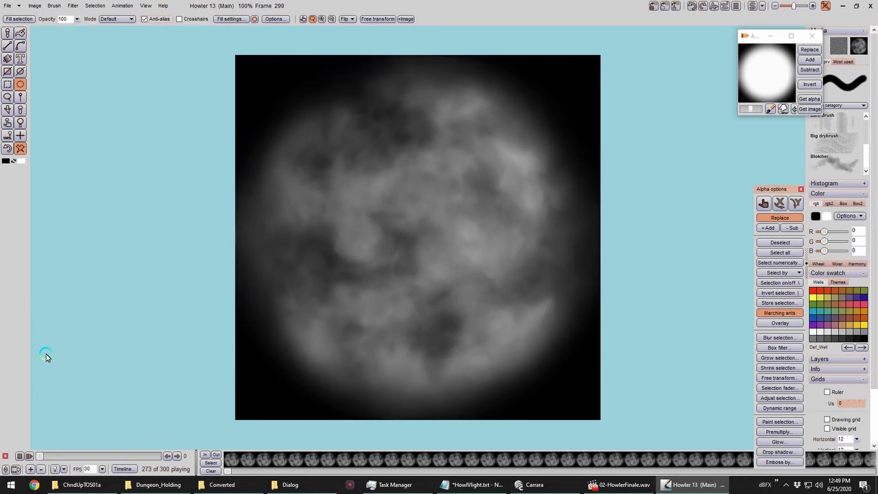
{"action": "left_click", "coordinate": [129, 7]}
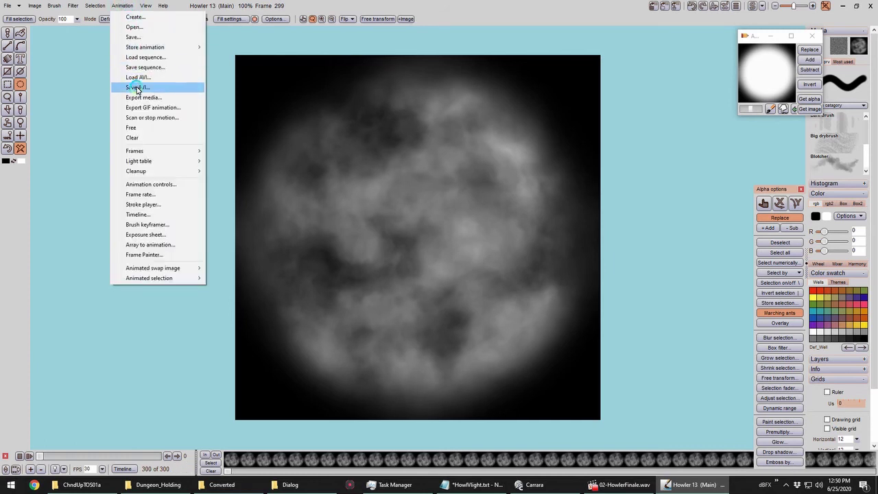
{"action": "left_click", "coordinate": [137, 87]}
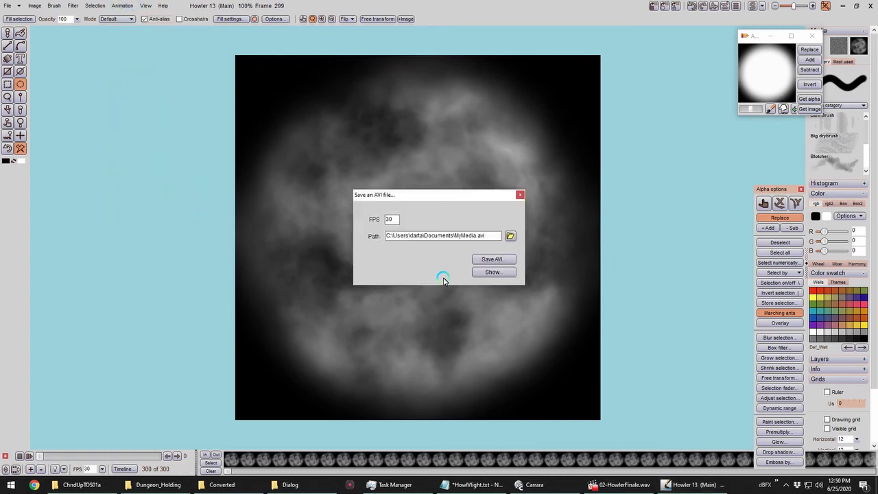
Save the animation as Howler Fog Gel 02.avi in Light Gels with Full Frames (Uncompressed)
{"action": "left_click", "coordinate": [511, 236]}
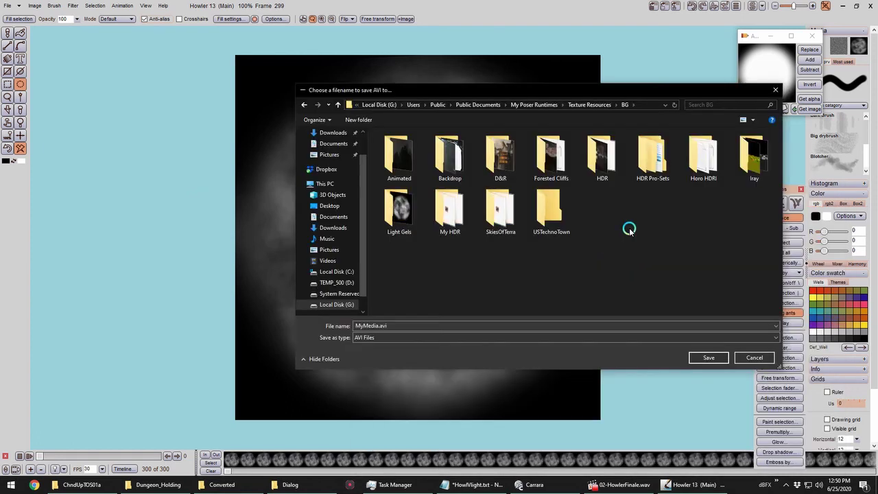
{"action": "double_click", "coordinate": [404, 214]}
{"action": "left_click", "coordinate": [401, 171]}
{"action": "left_click", "coordinate": [387, 325]}
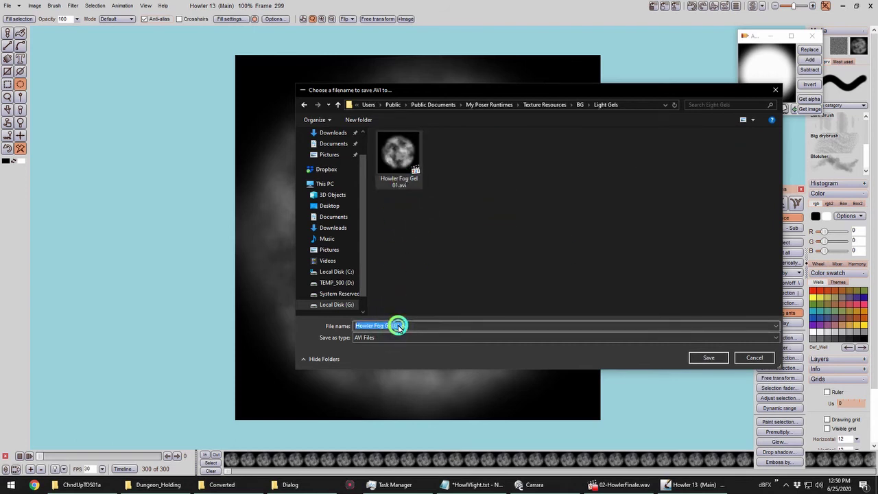
{"action": "double_click", "coordinate": [397, 325]}
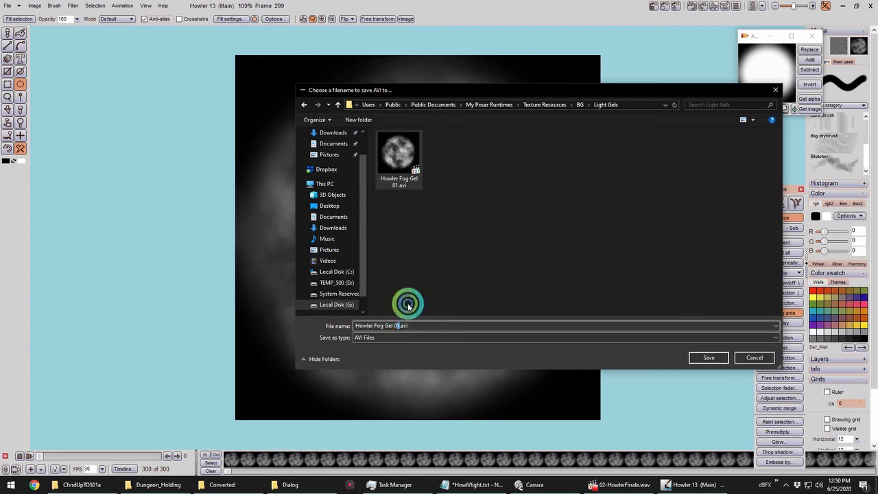
{"action": "type", "text": "2"}
{"action": "key", "text": "Return"}
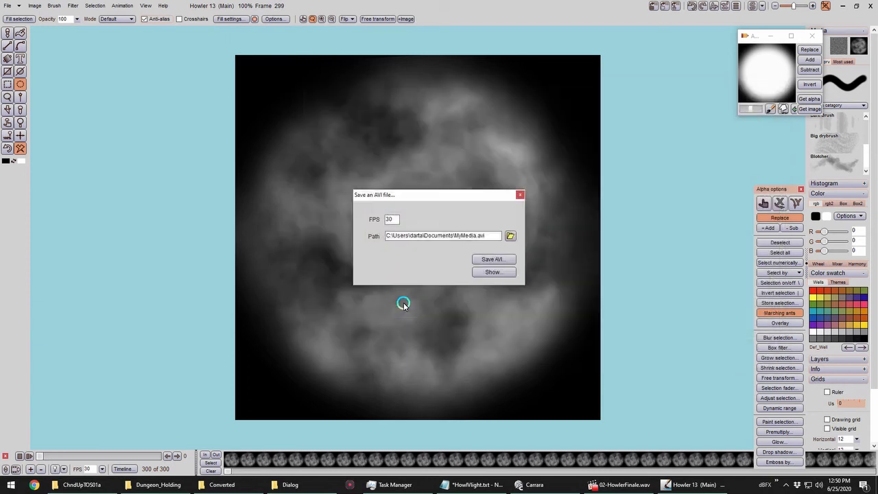
{"action": "left_click", "coordinate": [493, 259]}
{"action": "left_click", "coordinate": [495, 271]}
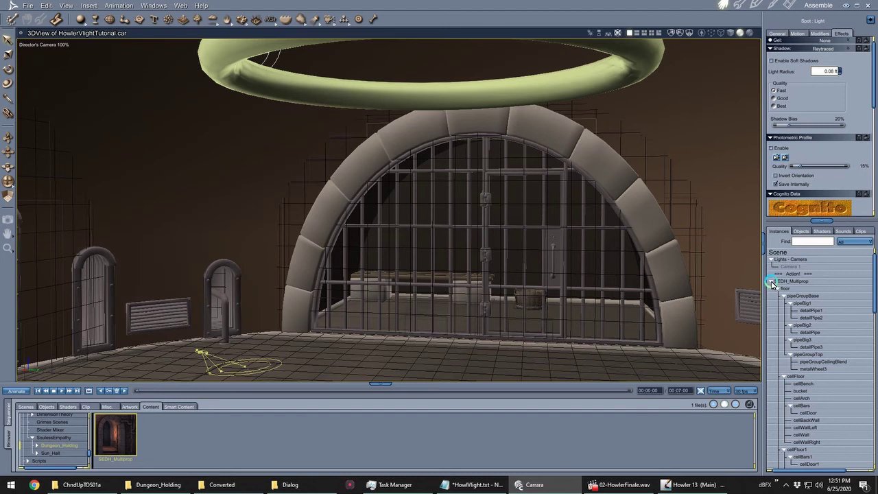
Give the Spot light a map gel using Howler Fog Gel 02.avi and scrub its frames
{"action": "left_click", "coordinate": [772, 282]}
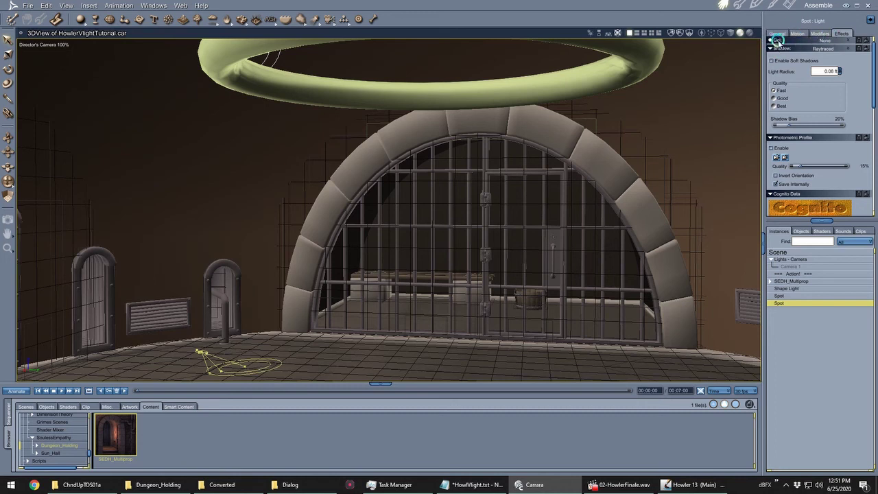
{"action": "left_click", "coordinate": [840, 43]}
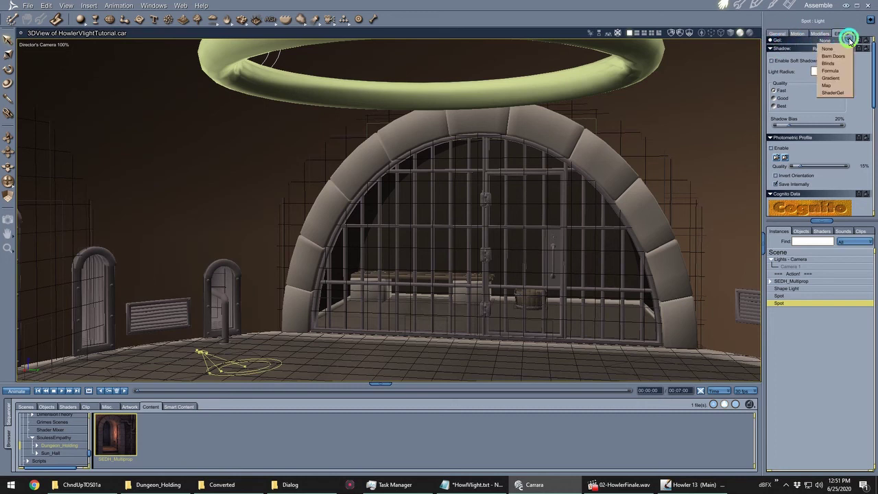
{"action": "left_click", "coordinate": [826, 84]}
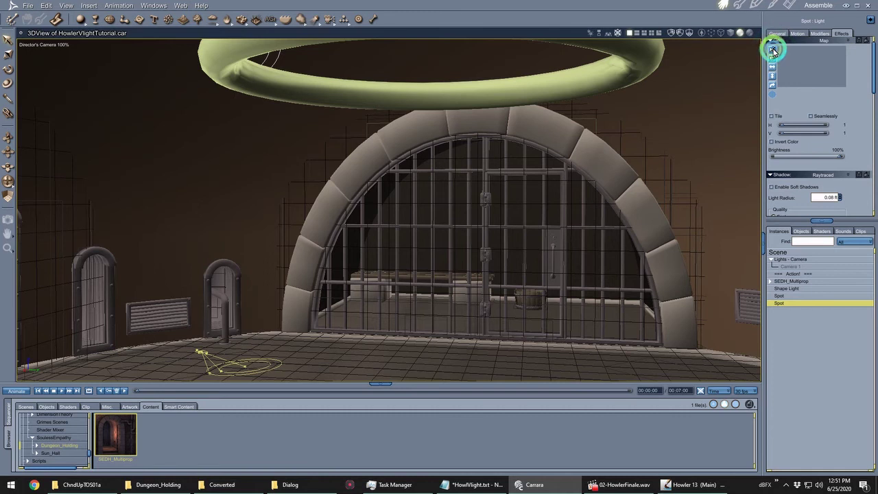
{"action": "left_click", "coordinate": [773, 50]}
{"action": "double_click", "coordinate": [590, 113]}
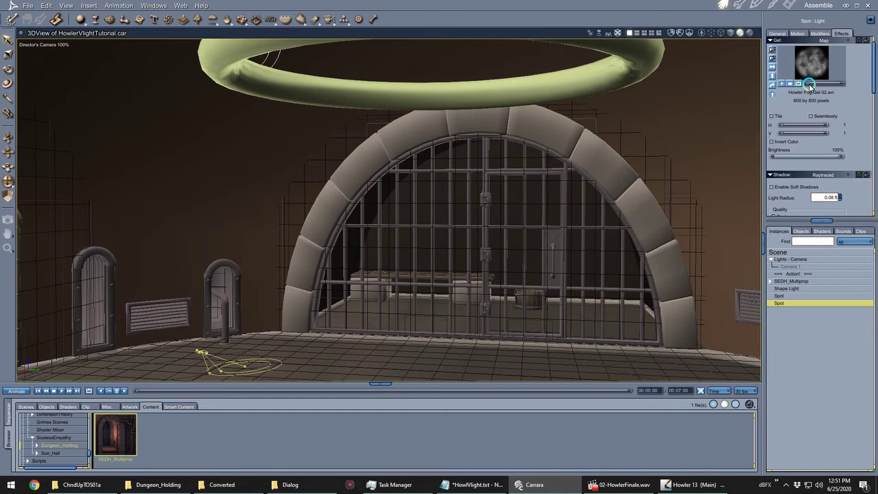
{"action": "mouse_move", "coordinate": [810, 83]}
{"action": "left_mouse_down"}
{"action": "mouse_move", "coordinate": [844, 89]}
{"action": "mouse_move", "coordinate": [803, 78]}
{"action": "left_mouse_up"}
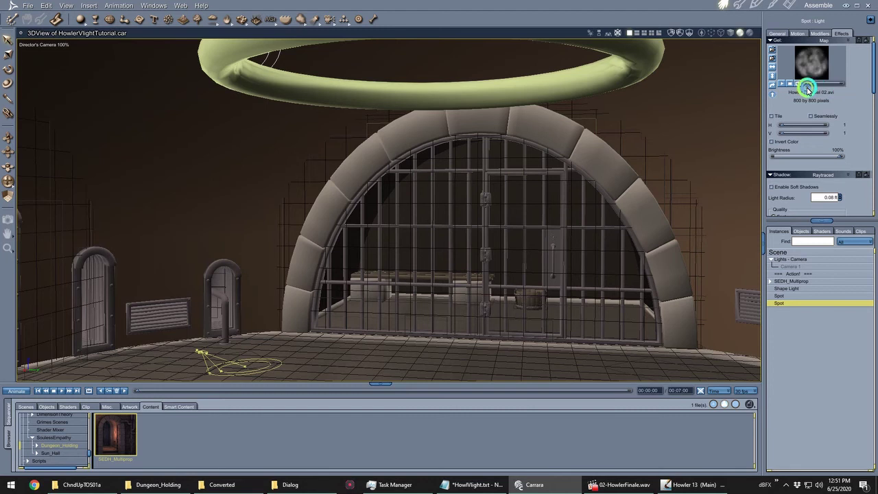
Switch to Camera 1 and spot-render a preview of the foggy beam
{"action": "left_click", "coordinate": [773, 34]}
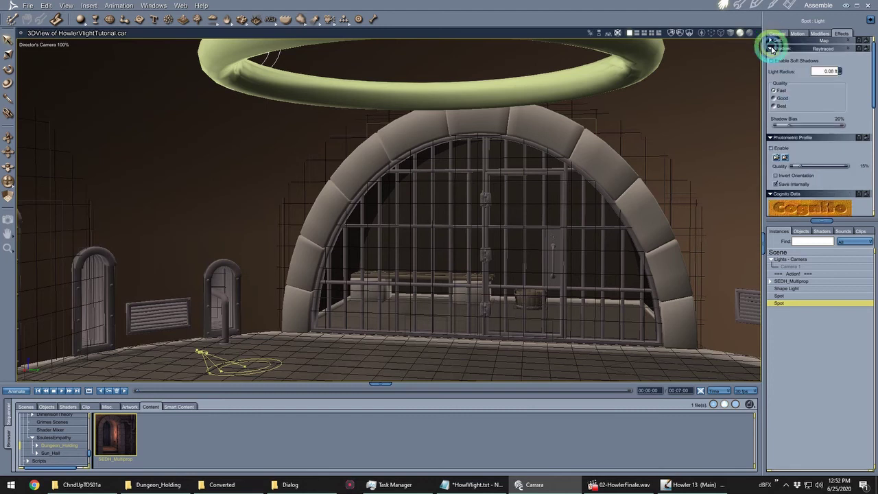
{"action": "left_click", "coordinate": [40, 44]}
{"action": "left_click", "coordinate": [41, 53]}
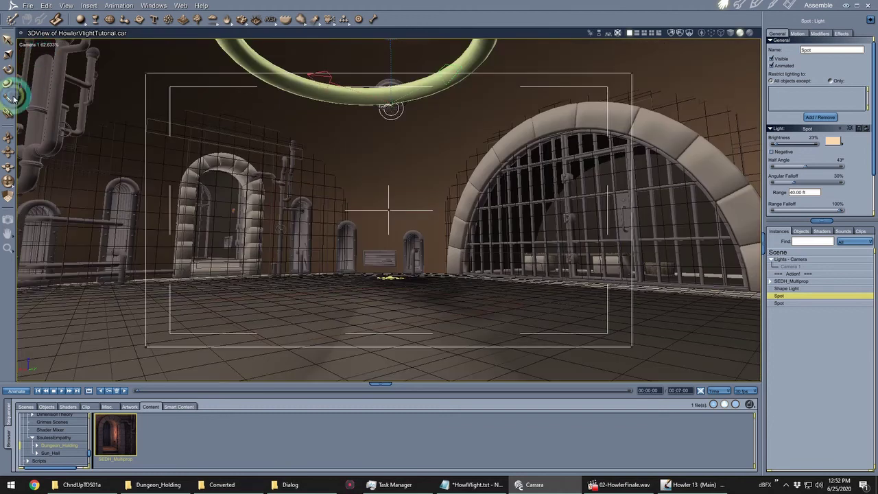
{"action": "left_click", "coordinate": [9, 221]}
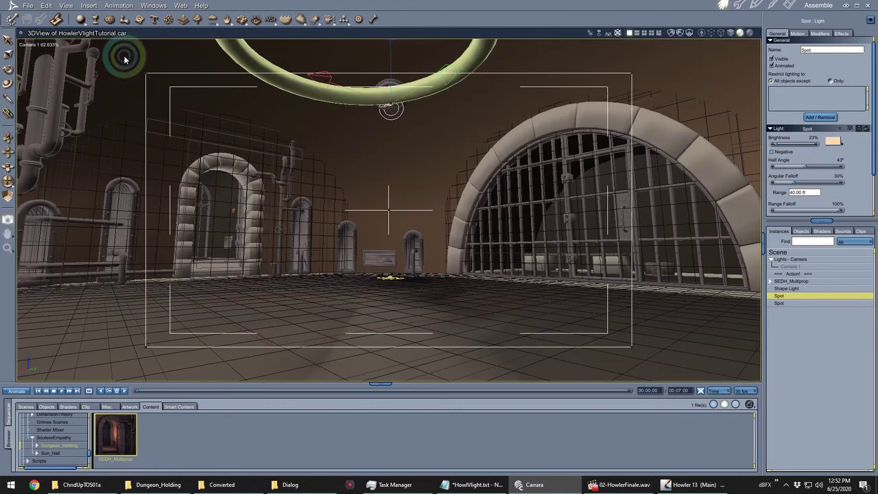
{"action": "left_click_drag", "start_coordinate": [660, 318], "coordinate": [683, 366]}
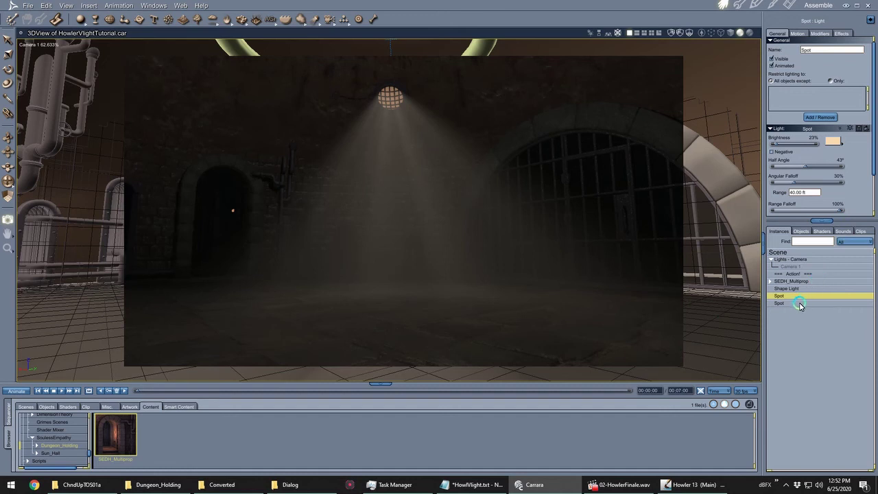
Insert a Target Helper Object and parent the second Spot light under it
{"action": "left_click", "coordinate": [89, 6]}
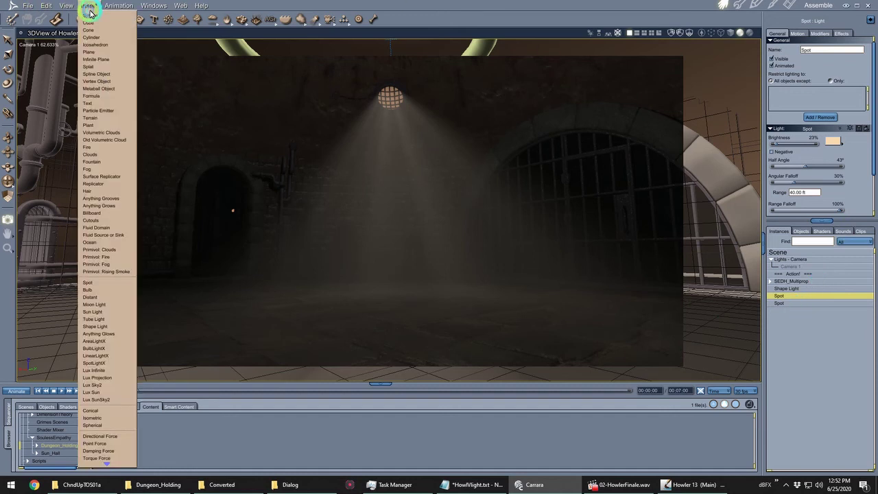
{"action": "left_click", "coordinate": [101, 437]}
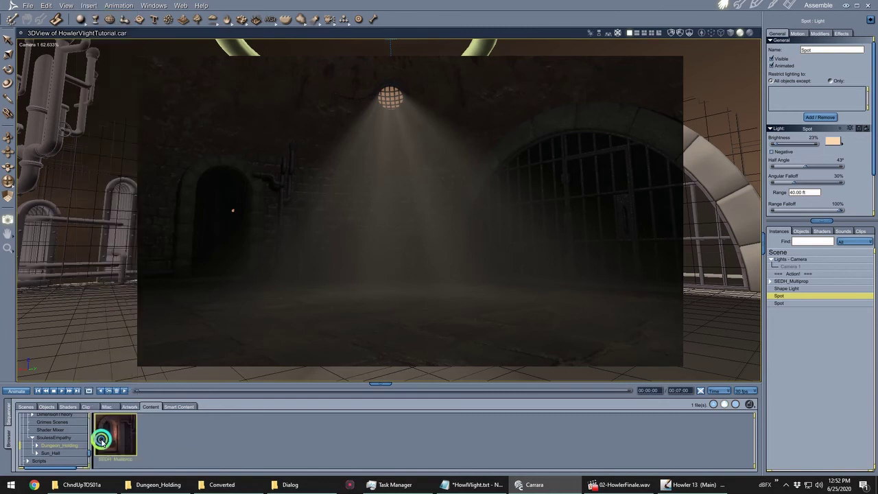
{"action": "left_click", "coordinate": [559, 405]}
{"action": "left_click", "coordinate": [797, 302]}
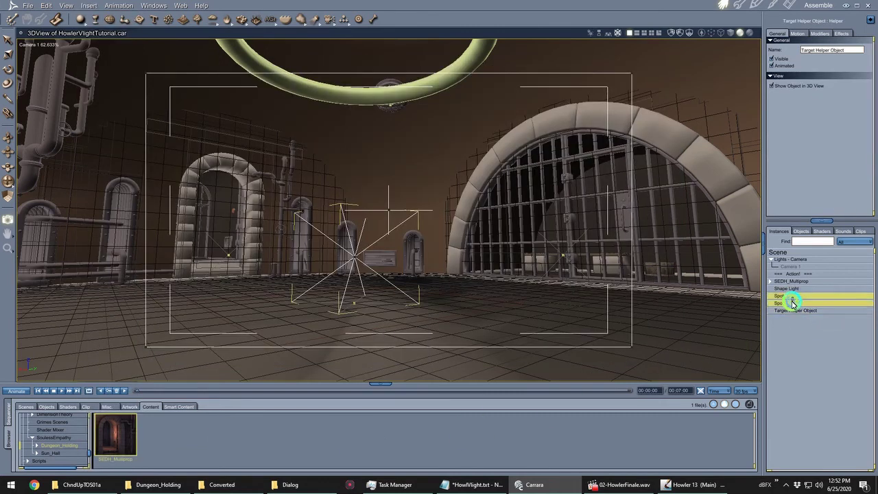
{"action": "mouse_move", "coordinate": [793, 302]}
{"action": "left_mouse_down"}
{"action": "mouse_move", "coordinate": [779, 298]}
{"action": "mouse_move", "coordinate": [793, 311]}
{"action": "left_mouse_up"}
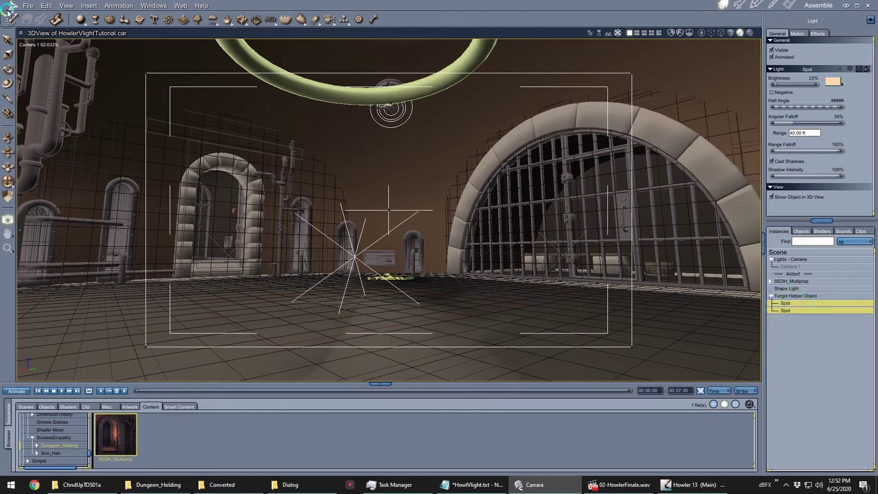
In the Director's Camera, duplicate the target helper with its spots and move the copy elsewhere
{"action": "left_click", "coordinate": [20, 41]}
{"action": "left_click", "coordinate": [41, 109]}
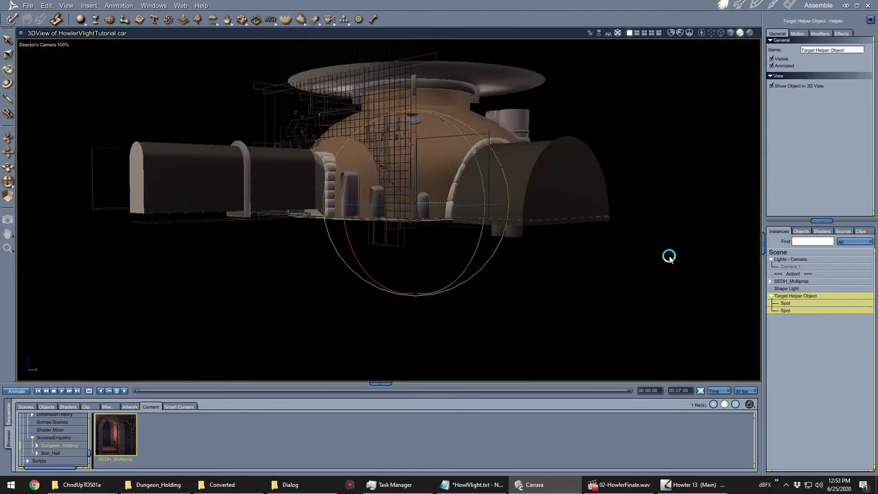
{"action": "key", "text": "ctrl+d"}
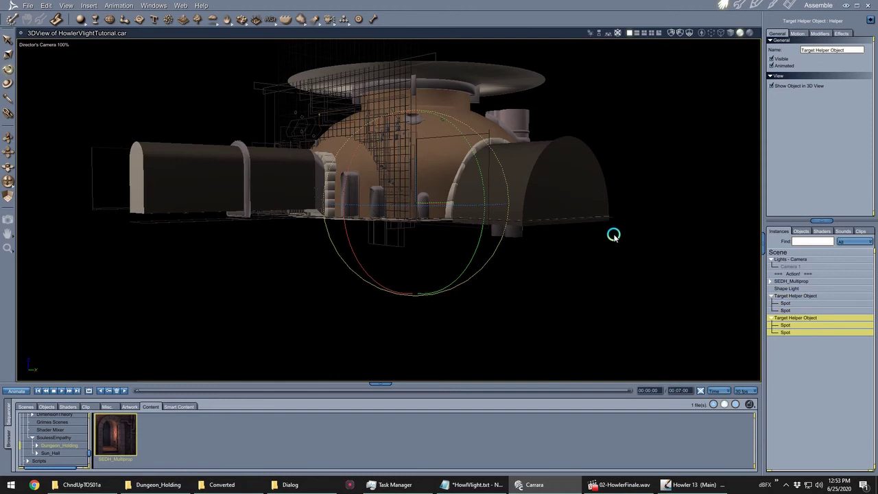
{"action": "middle_click_drag", "start_coordinate": [514, 215], "coordinate": [597, 206]}
{"action": "left_click_drag", "start_coordinate": [513, 231], "coordinate": [388, 279]}
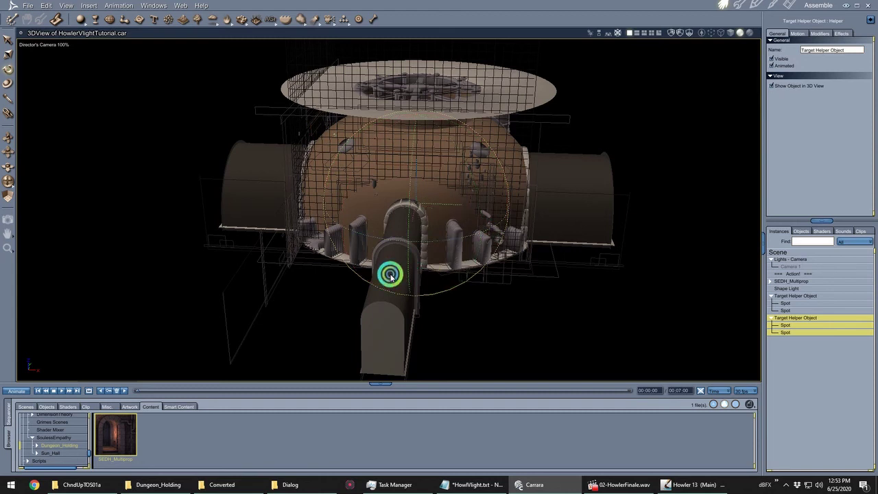
{"action": "left_click", "coordinate": [45, 47]}
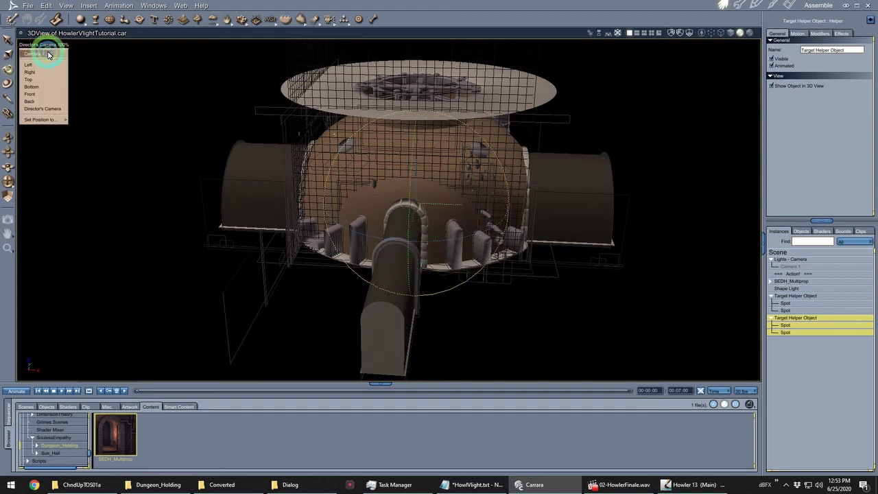
Spot-render a Camera 1 preview of the current lighting
{"action": "left_click", "coordinate": [40, 53]}
{"action": "left_click", "coordinate": [9, 218]}
{"action": "left_click_drag", "start_coordinate": [118, 52], "coordinate": [696, 364]}
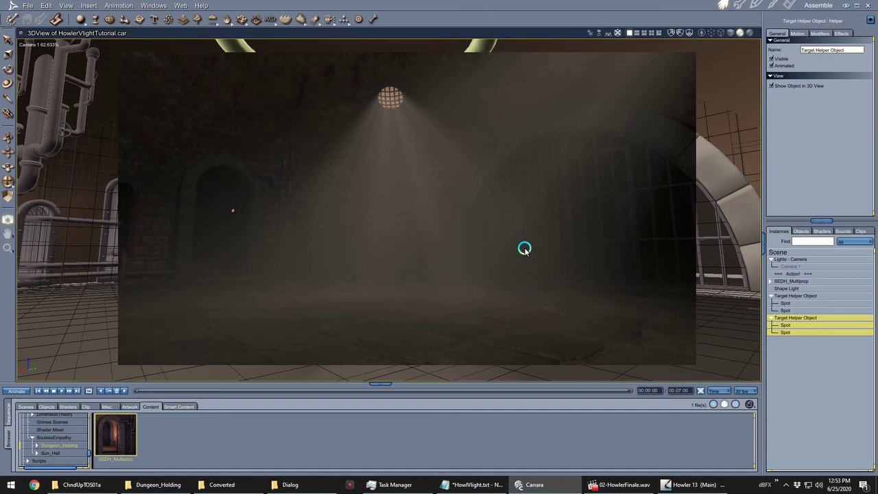
Change the first Spot light to a deeper orange (hue 6.83, lightness 72.11) and re-render
{"action": "left_click", "coordinate": [786, 303]}
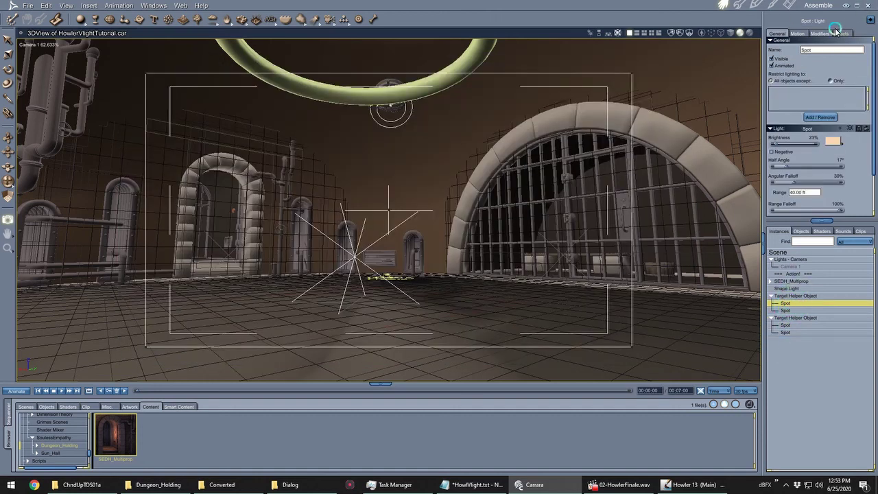
{"action": "left_click", "coordinate": [832, 142]}
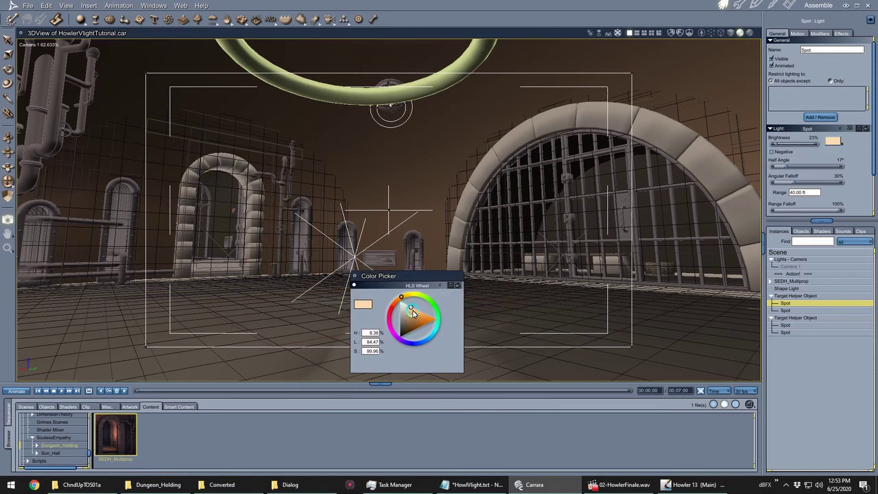
{"action": "left_click_drag", "start_coordinate": [412, 313], "coordinate": [421, 314]}
{"action": "left_click", "coordinate": [354, 275]}
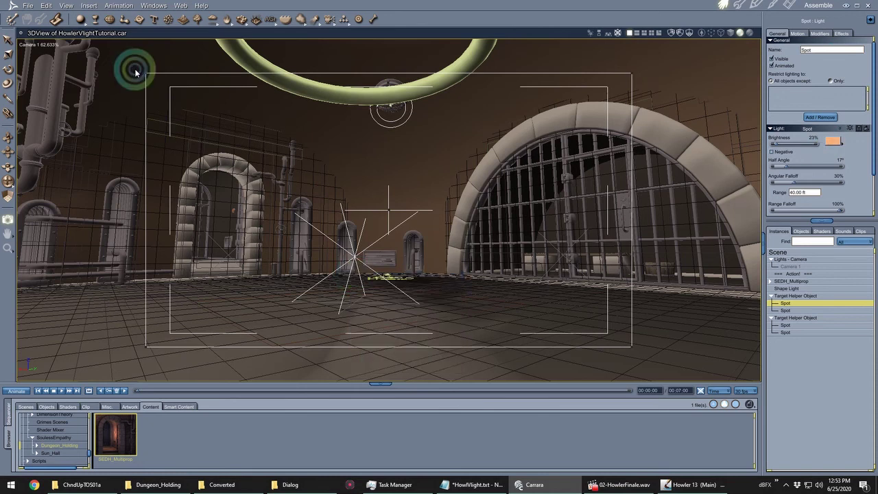
{"action": "left_click_drag", "start_coordinate": [136, 69], "coordinate": [638, 363]}
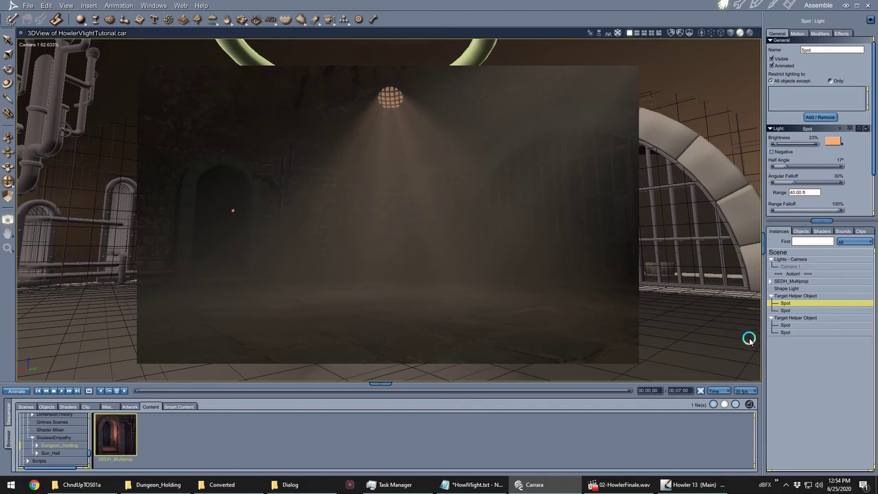
Select the first target helper and dolly, pan and rotate Camera 1 onto the arches
{"action": "left_click", "coordinate": [781, 296]}
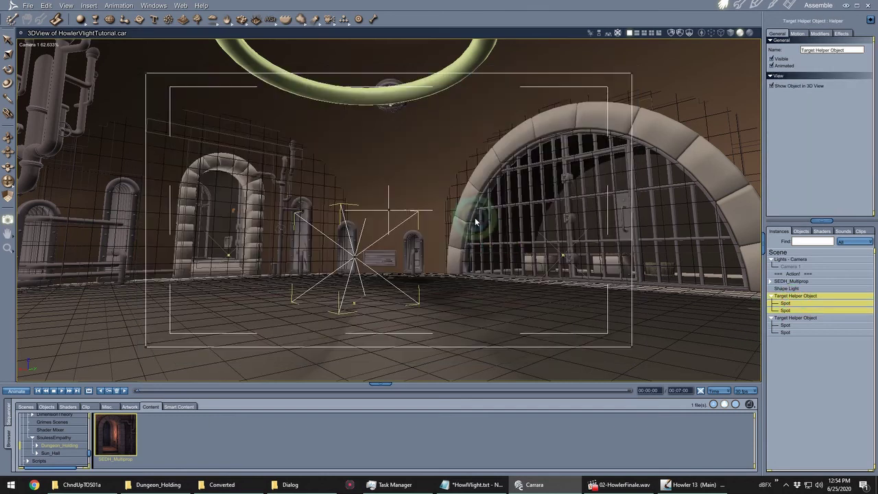
{"action": "left_click", "coordinate": [9, 161]}
{"action": "left_click_drag", "start_coordinate": [411, 233], "coordinate": [432, 238]}
{"action": "left_click", "coordinate": [9, 160]}
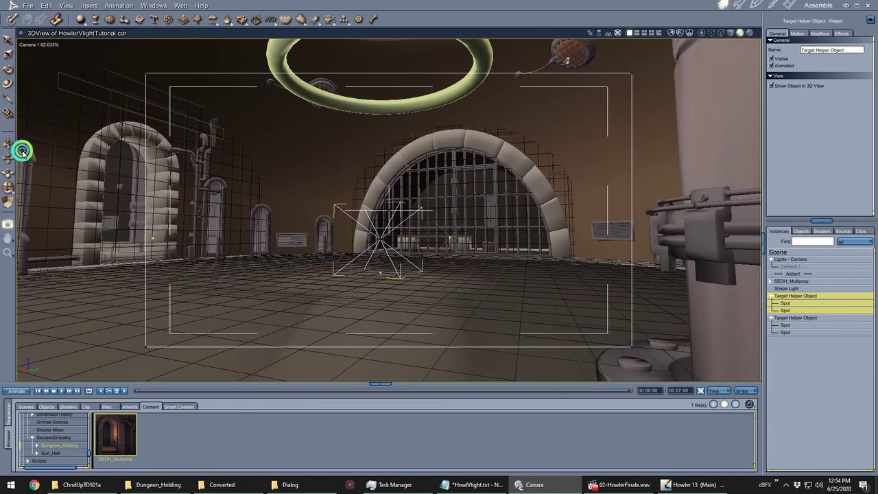
{"action": "left_click_drag", "start_coordinate": [9, 159], "coordinate": [70, 160]}
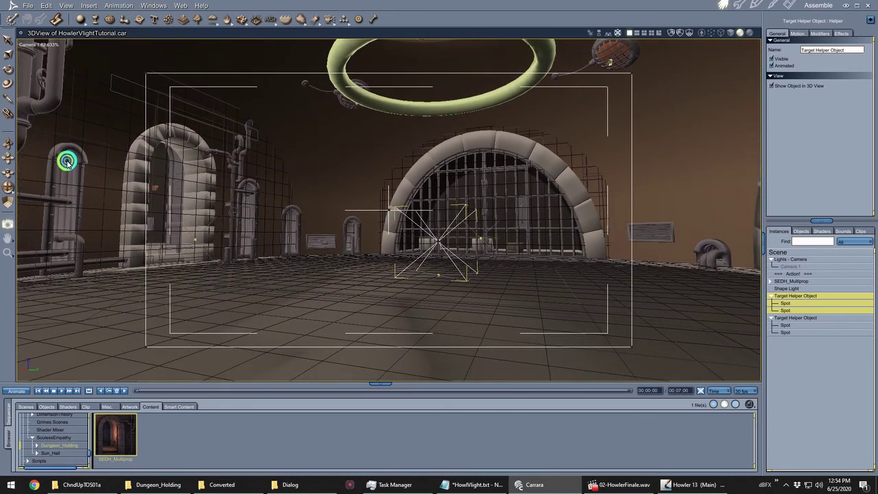
{"action": "left_click", "coordinate": [7, 177]}
{"action": "left_click_drag", "start_coordinate": [439, 238], "coordinate": [636, 355]}
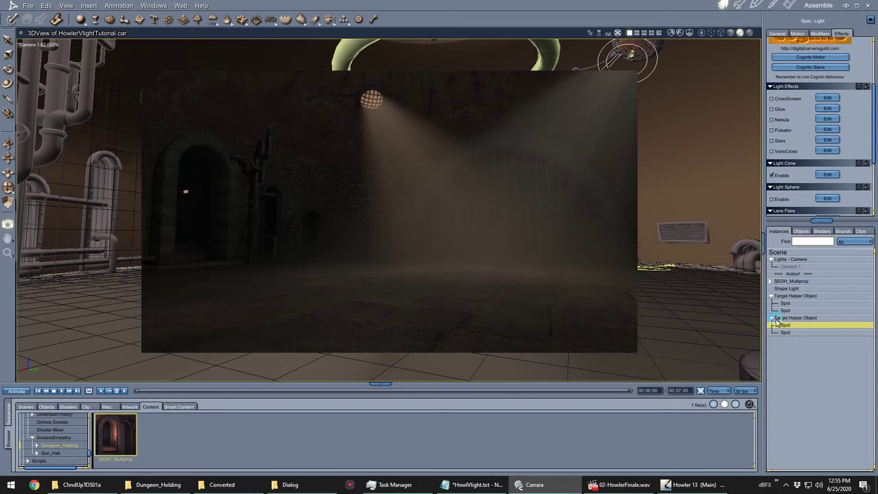
Add a 3D Aura scene filter, accepting 50% intensity, radius 16 and distance attenuation
{"action": "left_click", "coordinate": [782, 253]}
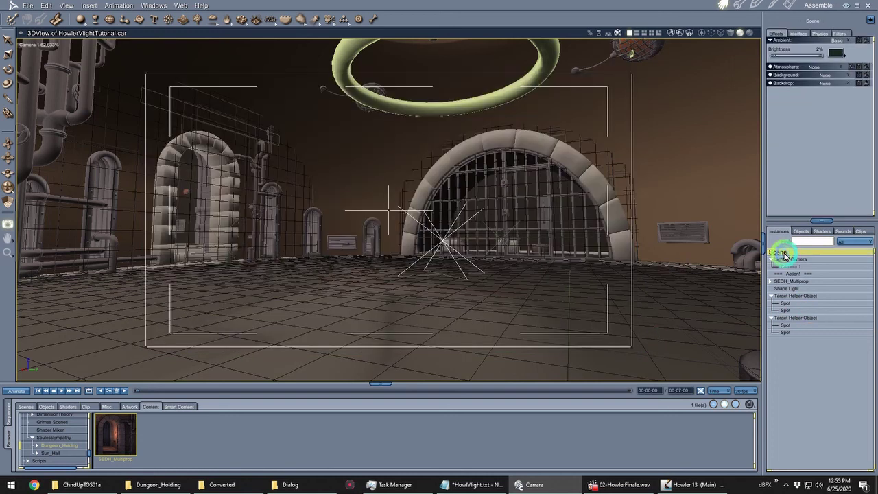
{"action": "left_click", "coordinate": [848, 33]}
{"action": "left_click", "coordinate": [806, 39]}
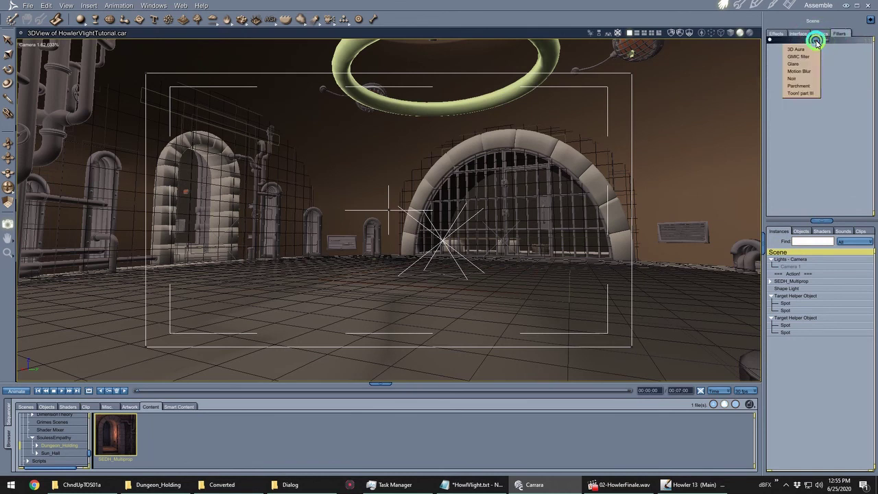
{"action": "left_click", "coordinate": [810, 50]}
{"action": "left_click", "coordinate": [827, 65]}
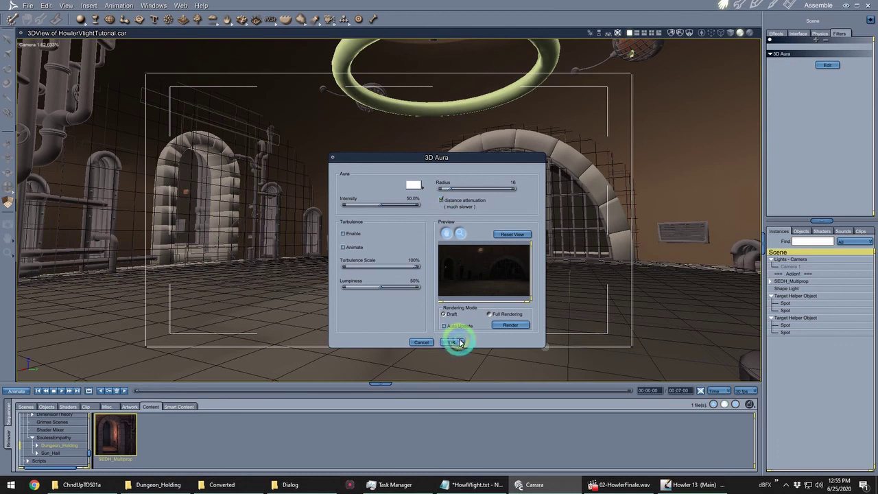
{"action": "left_click", "coordinate": [457, 341]}
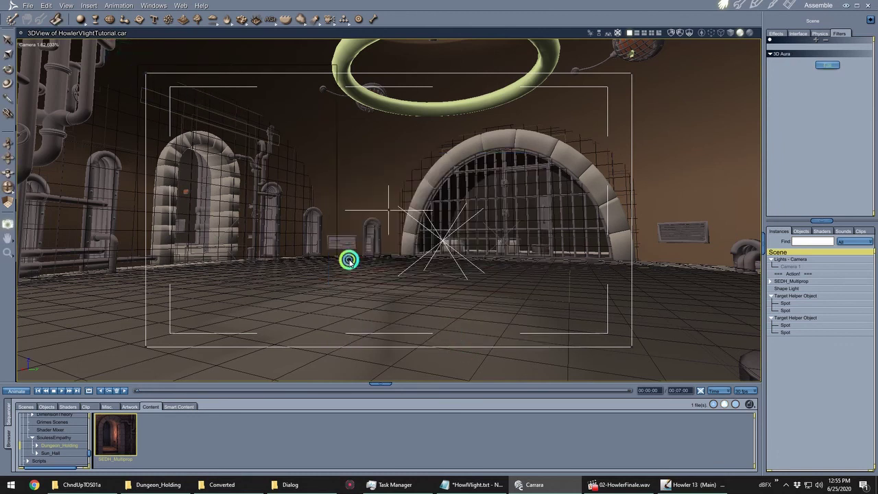